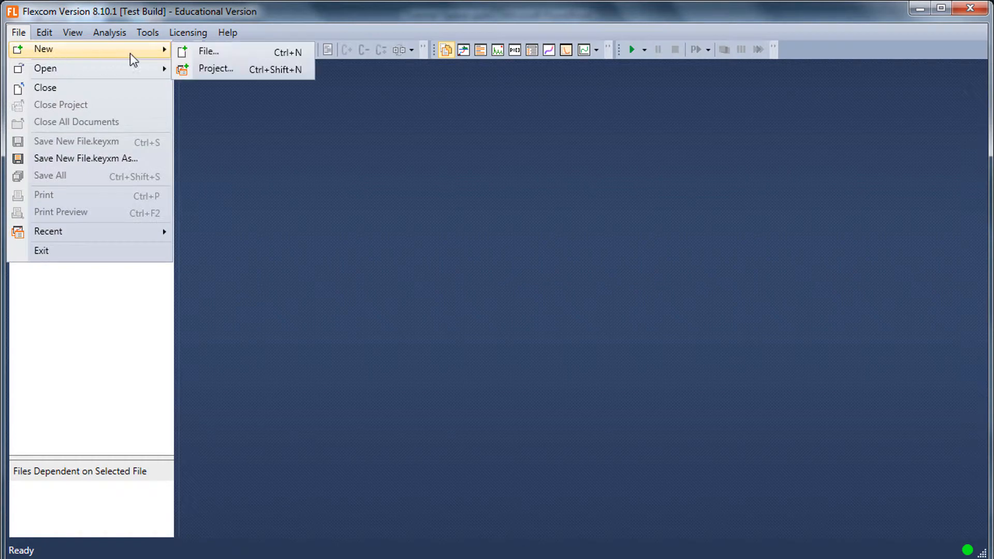
- Create a project named New Project in the C:\Flexcom Tutorials\Unit Systems folder
left_click(229, 76)
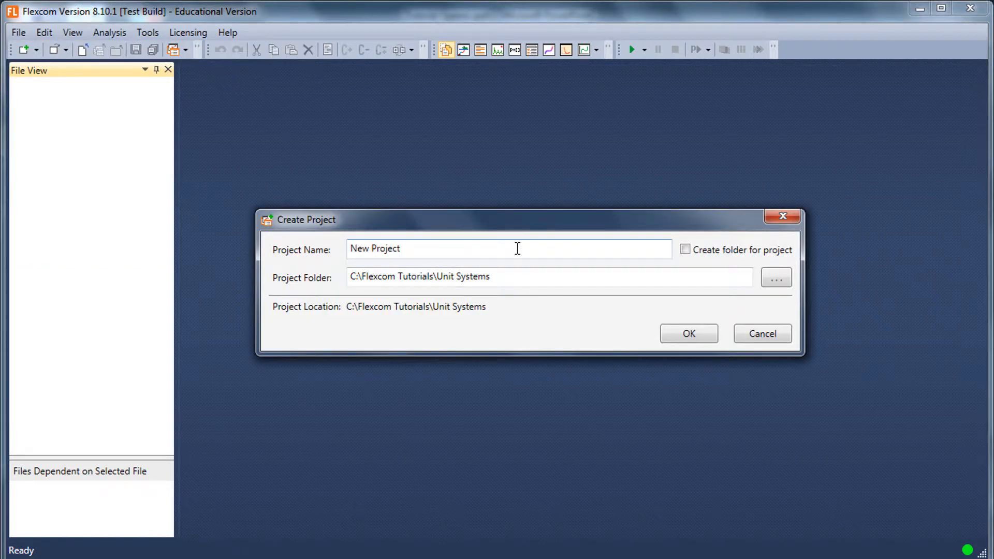
left_click(693, 336)
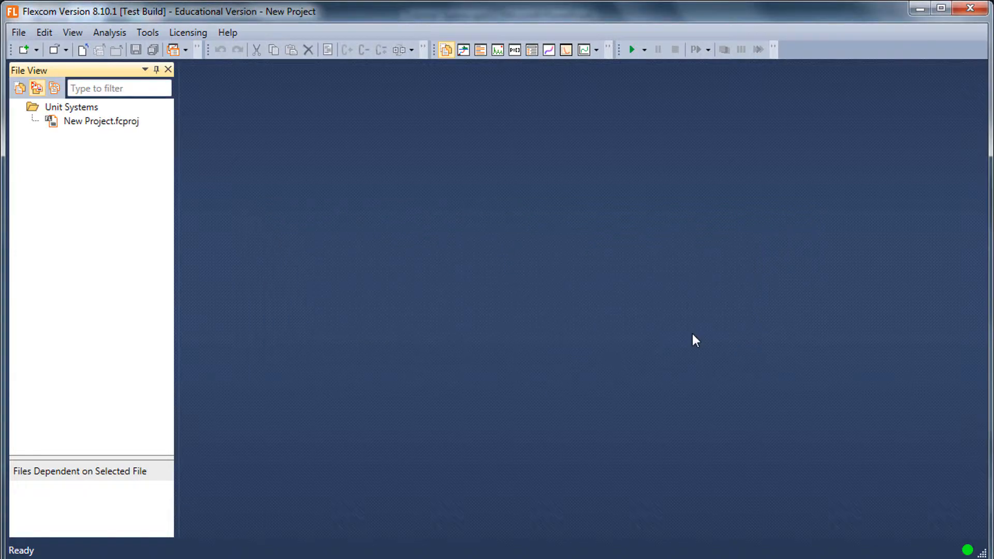
- Create a blank keyword file named New File.keyxm from the generic Keyword File (Metric Units) template
left_click(19, 32)
mouse_move(43, 50)
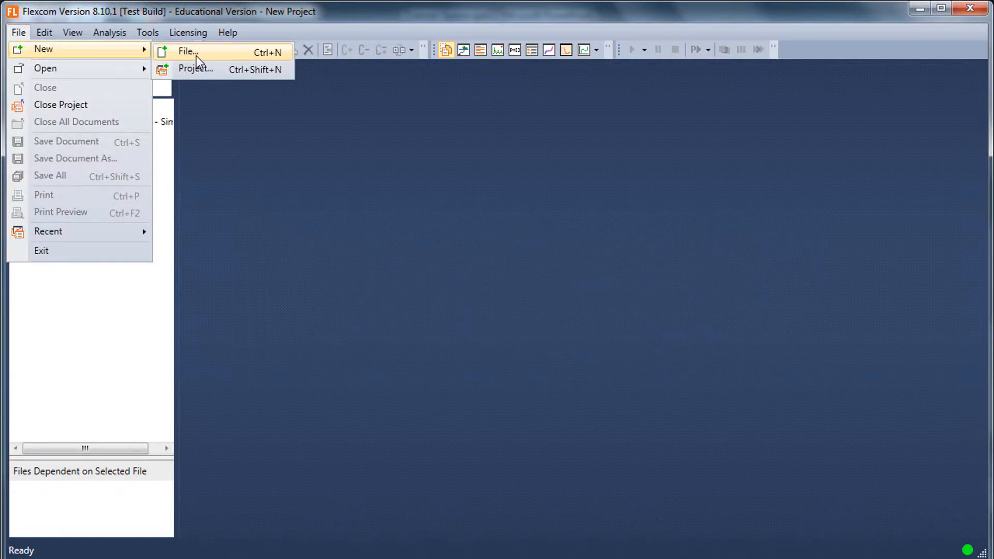
left_click(194, 55)
left_click(513, 166)
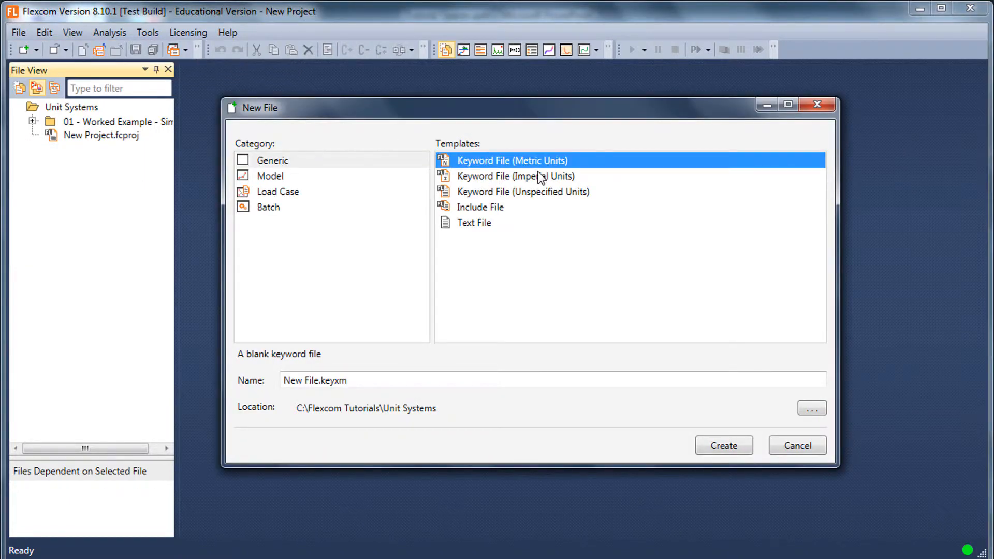
left_click(528, 177)
left_click(551, 193)
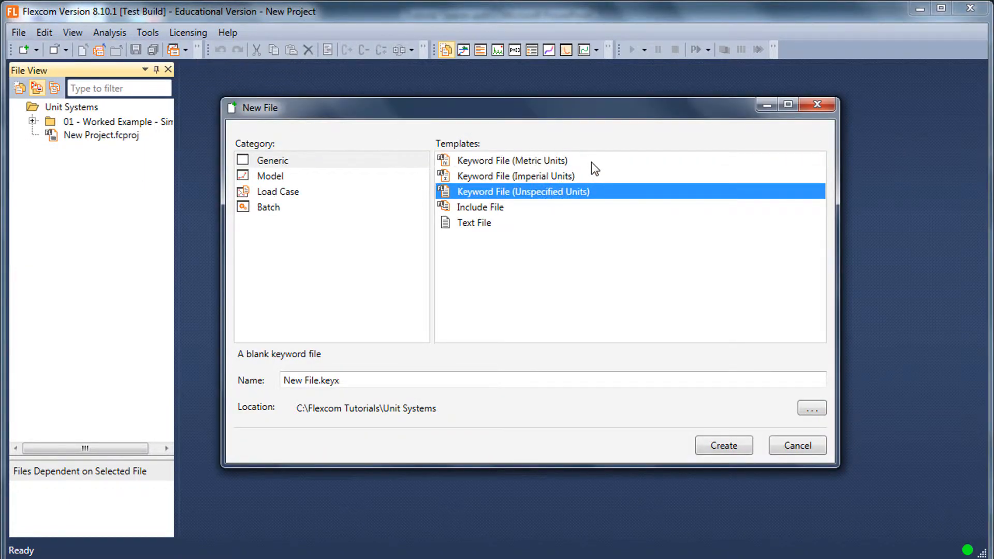
left_click(591, 162)
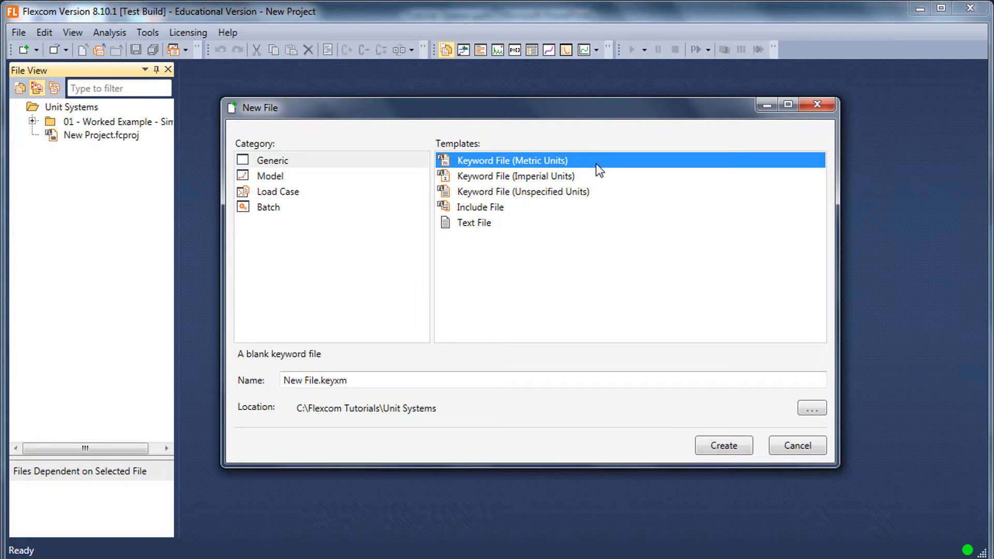
left_click(723, 444)
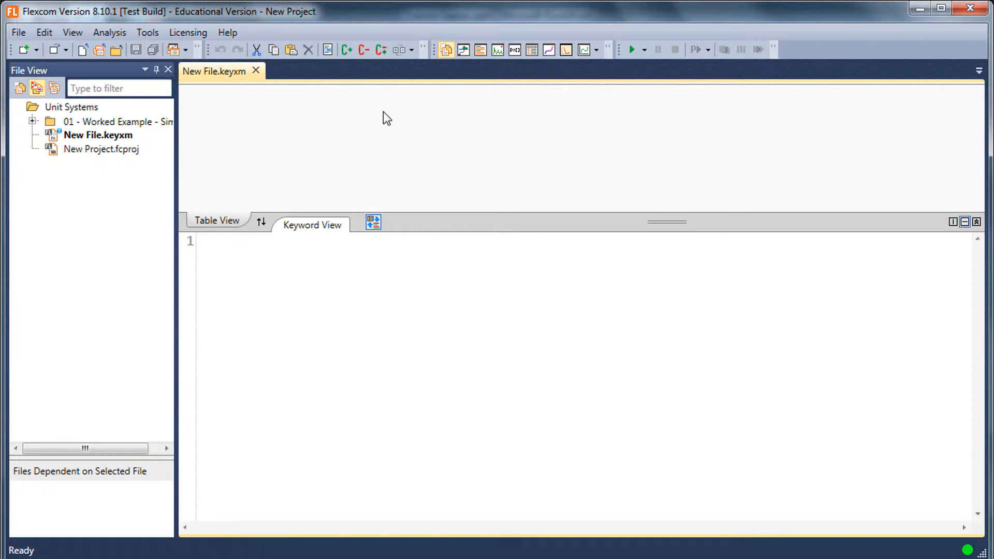
- Add a $MODEL section with a *LINES keyword and define a line named Simple
type("$M")
key("Return")
key("Return")
type("*lin")
key("Down")
key("Down")
key("Return")
key("Return")
type("LINE=Simple")
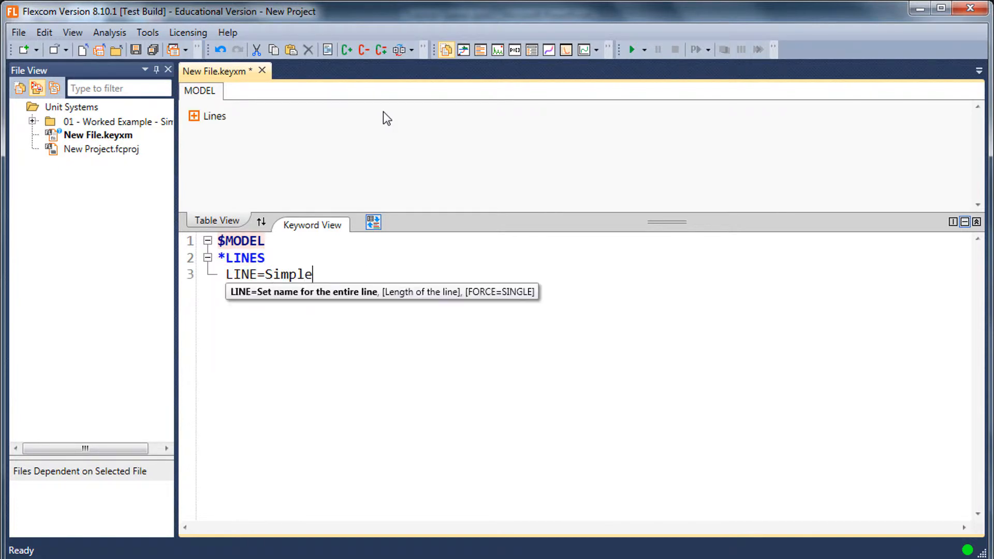
key("Return")
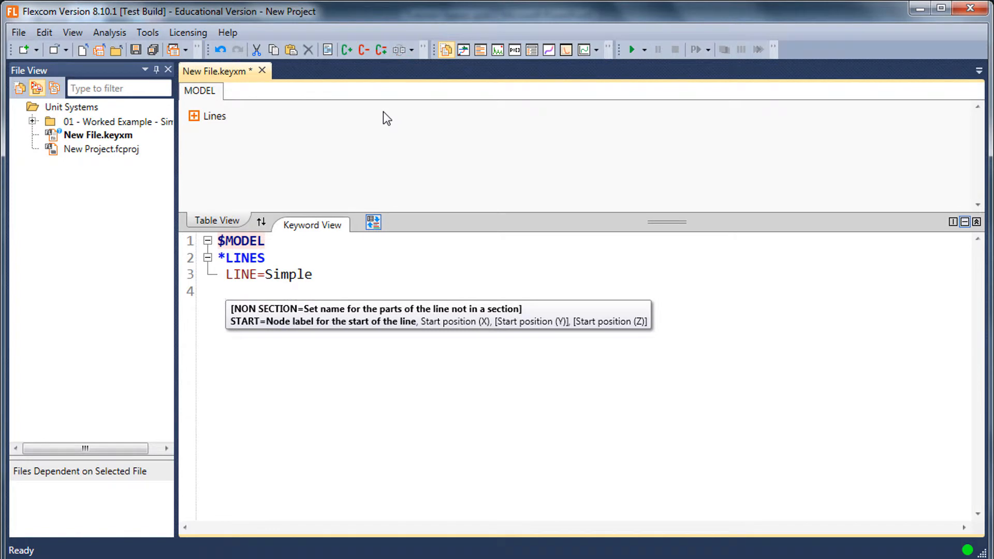
- Define the line's start node as PointA at 0, 0, 0 and its end node as PointB at 10, 10, 0
type("START=PointA, 0, 0, 0")
key("Return")
type("END")
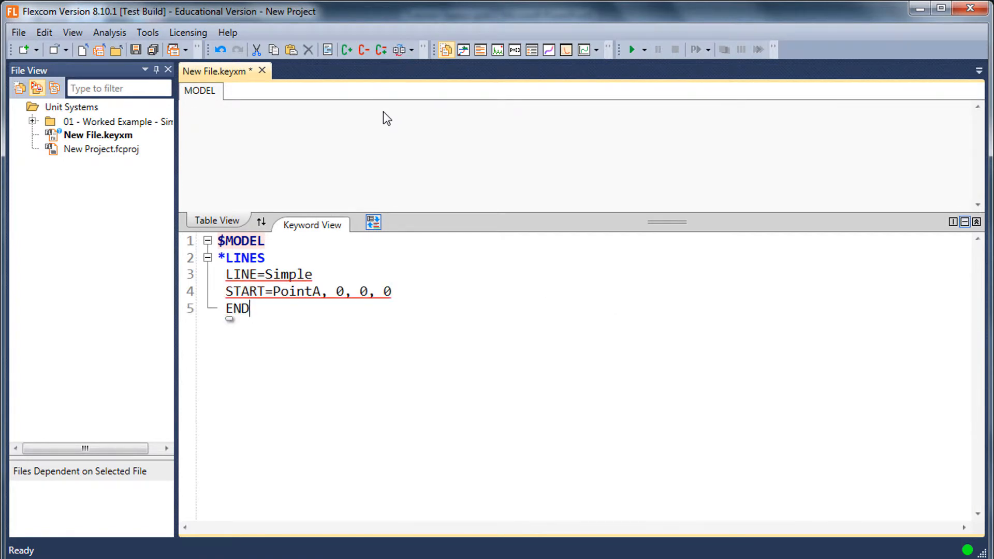
type("=Point")
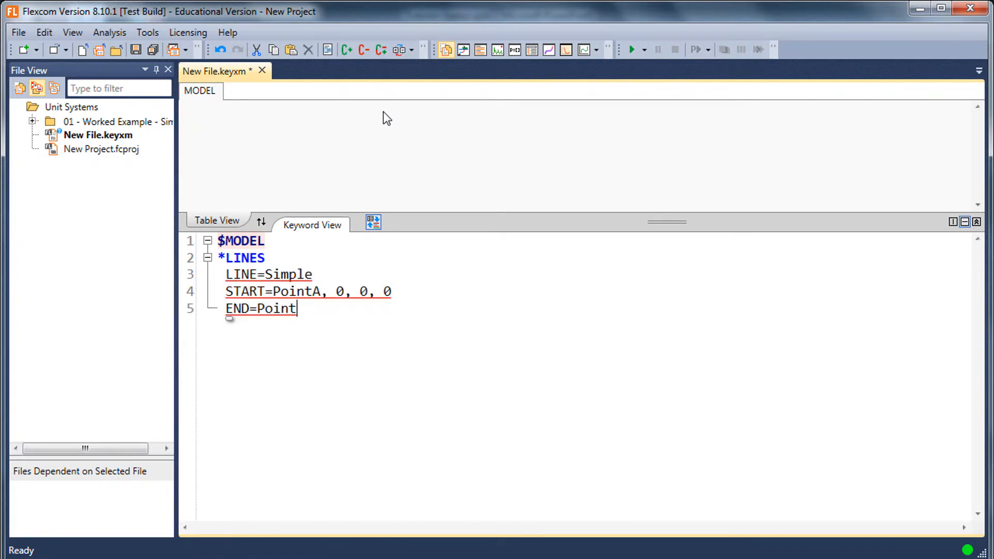
type("B, 10")
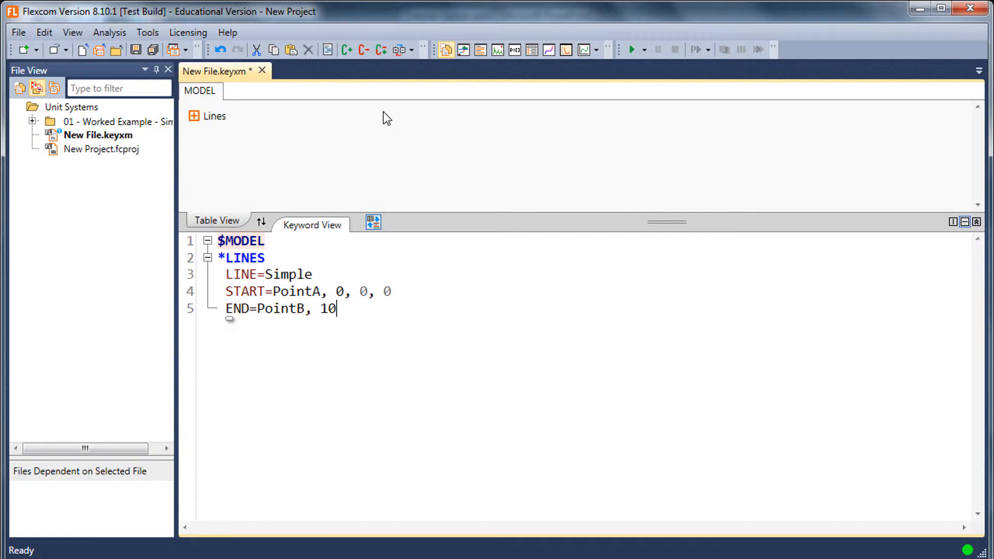
type(", 10, 0")
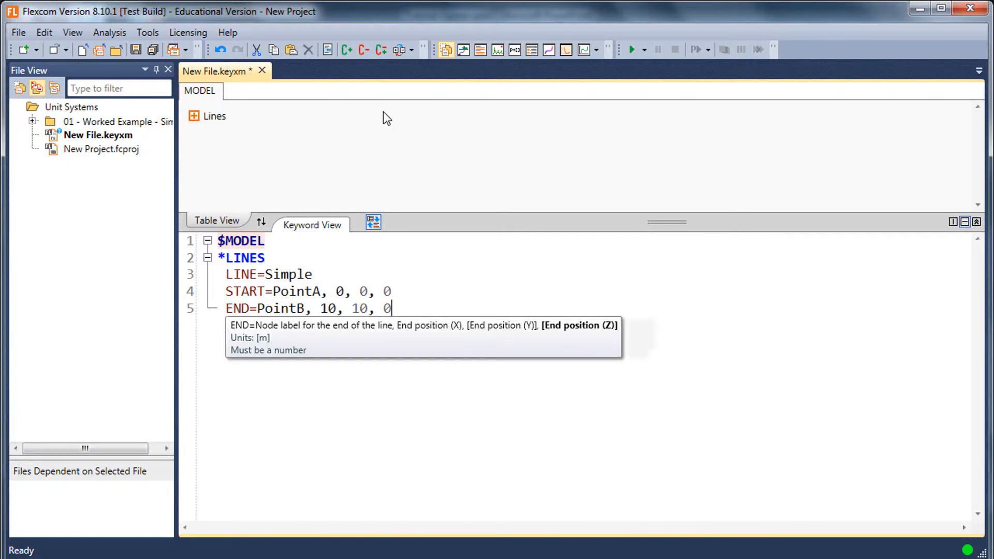
- Set the line's suggested minimum element length to 1
key("Return")
type("1")
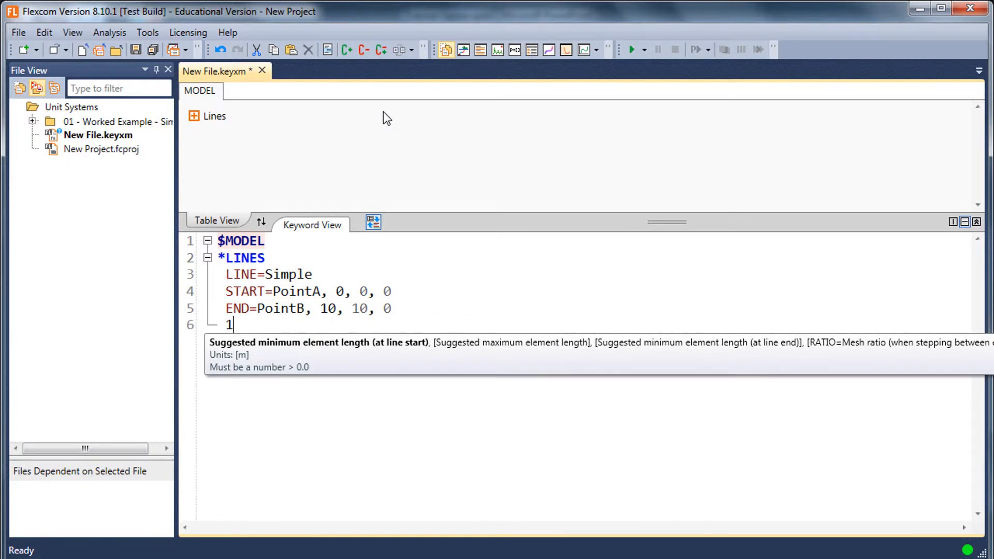
left_click(386, 275)
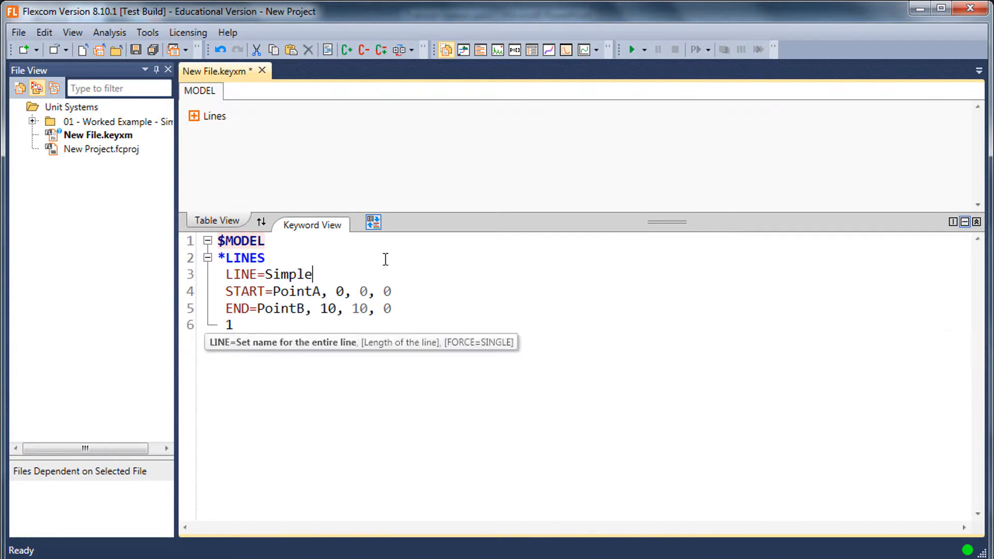
- Display the model view and expand the Lines table to inspect the line's end positions and minimum element length
left_click(464, 52)
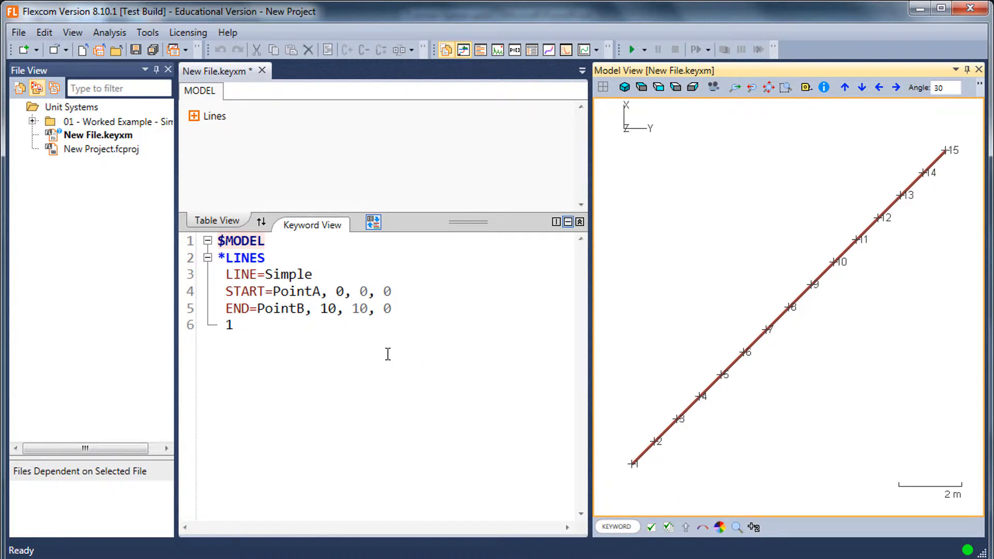
left_click(194, 116)
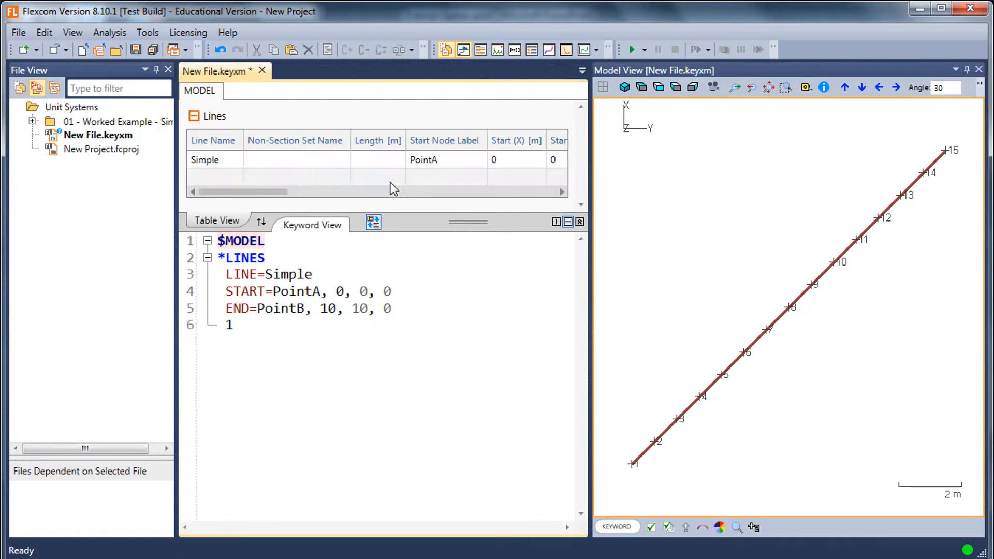
left_click(116, 136)
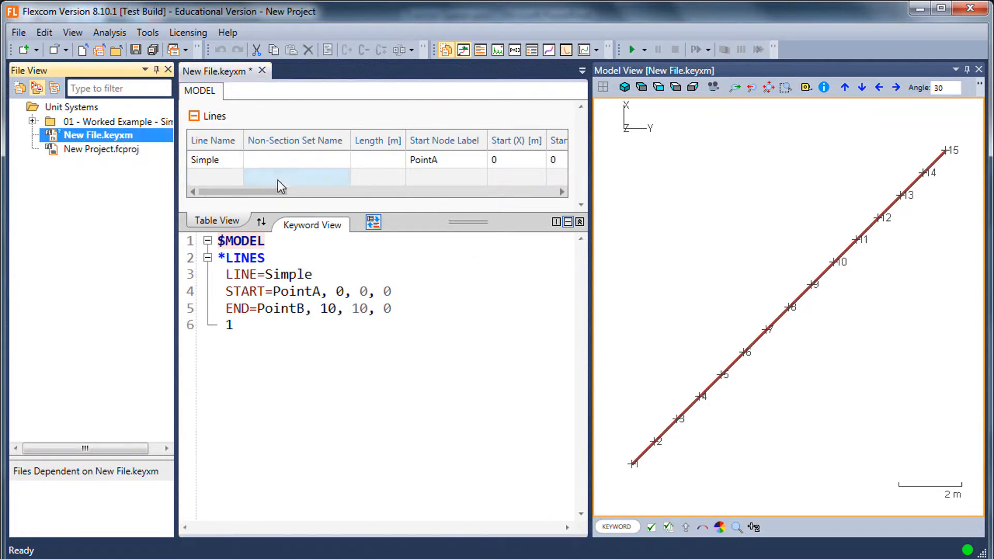
left_click_drag(288, 192, 367, 193)
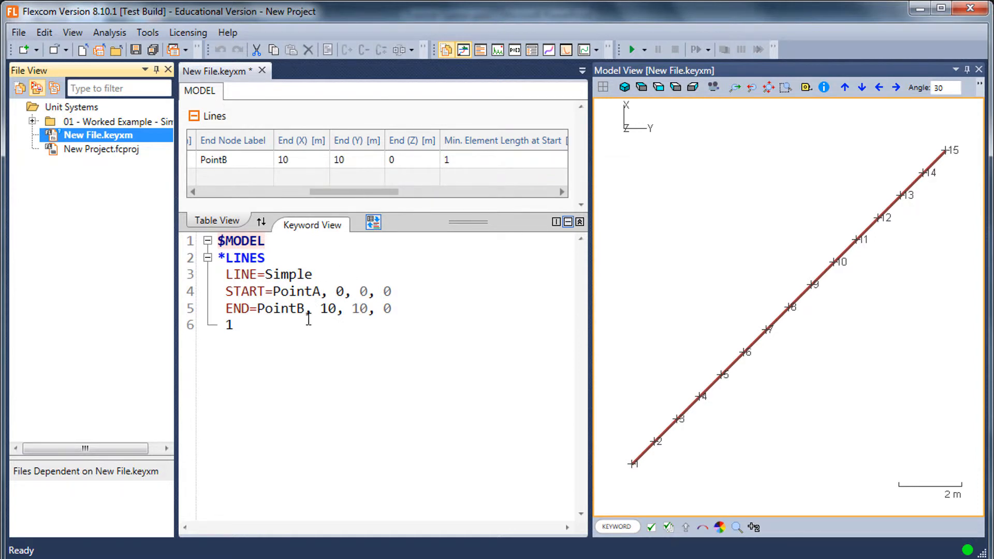
left_click(309, 319)
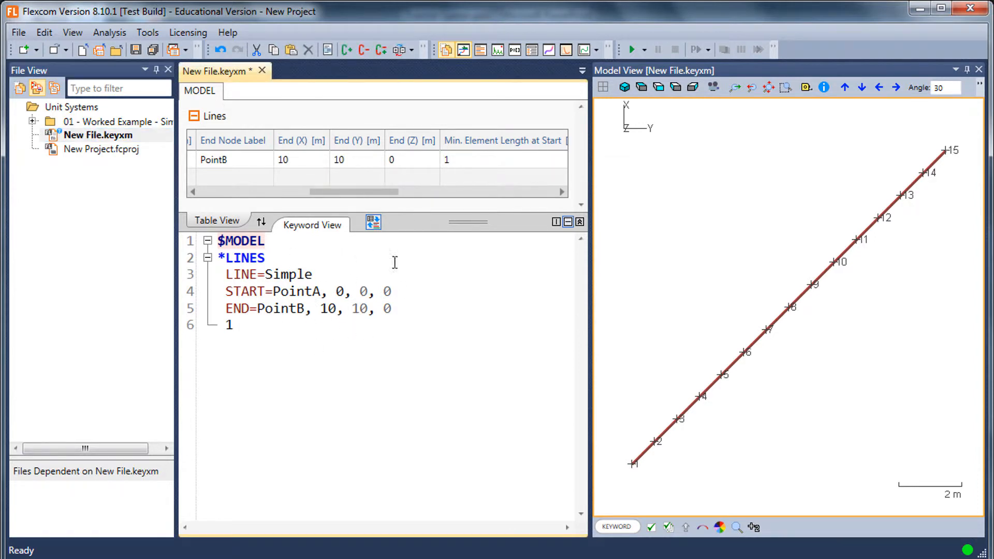
- Give PointB's X and Y end positions explicit metre units by entering each as <10m>
mouse_move(330, 309)
left_click(314, 307)
type("<")
key("Right")
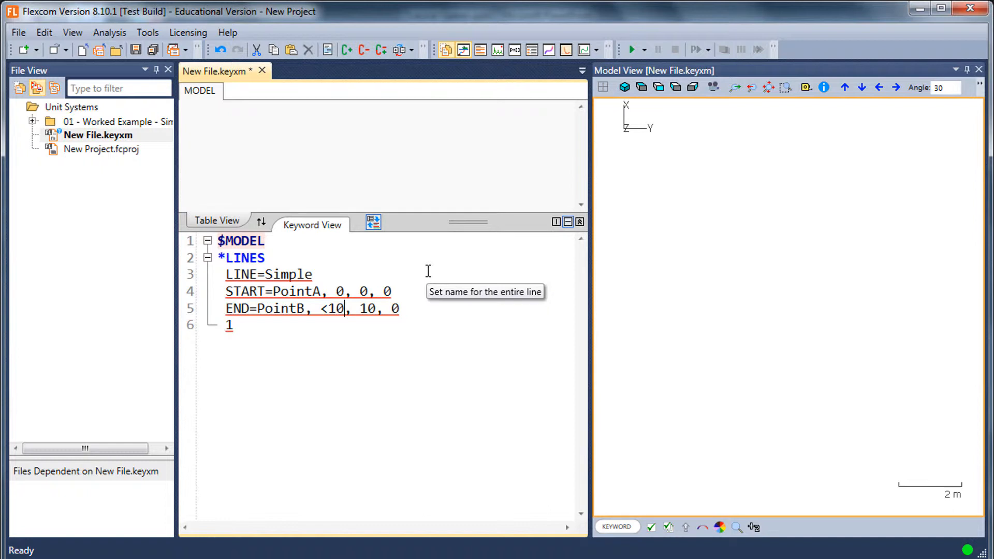
type("m>")
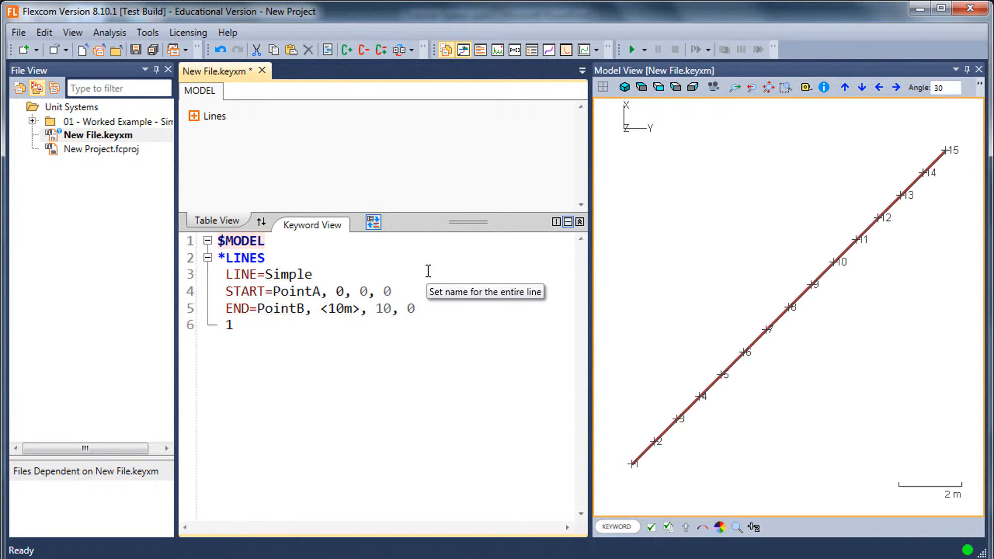
left_click(377, 309)
type("<10")
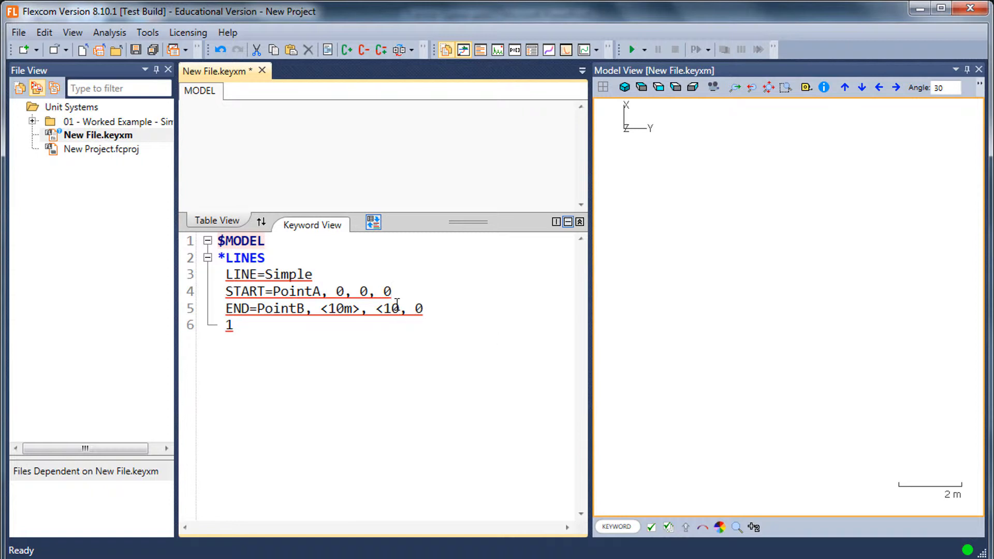
type("m>, ")
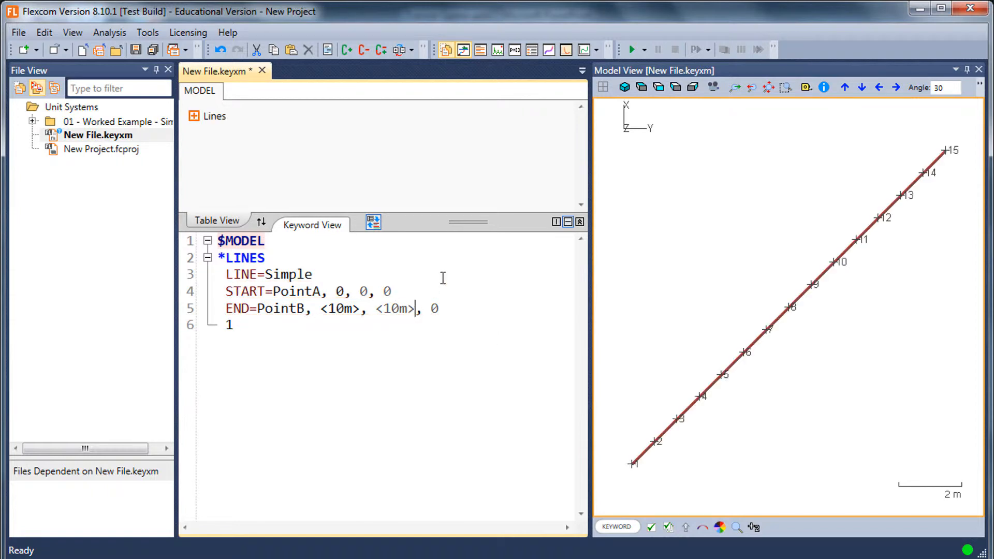
type("<10")
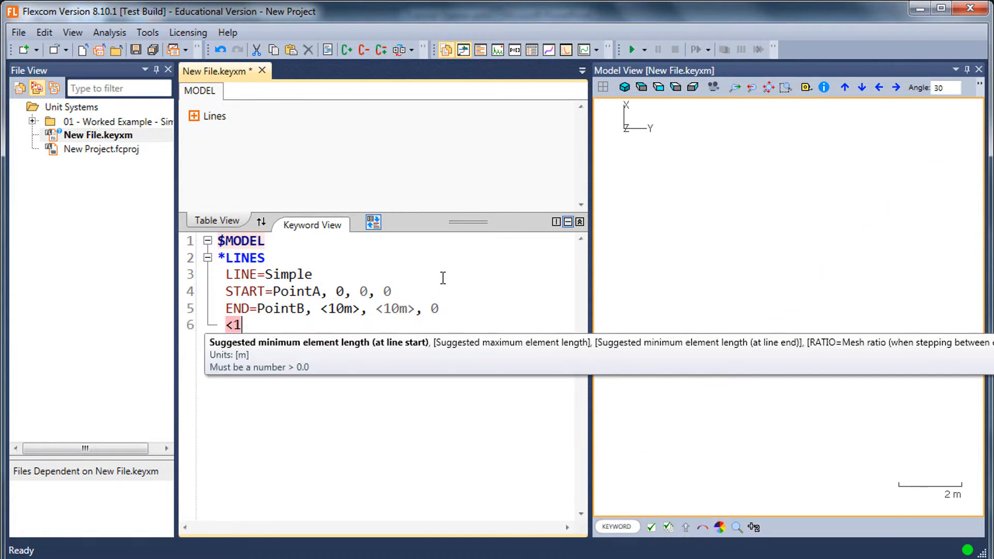
type("m>")
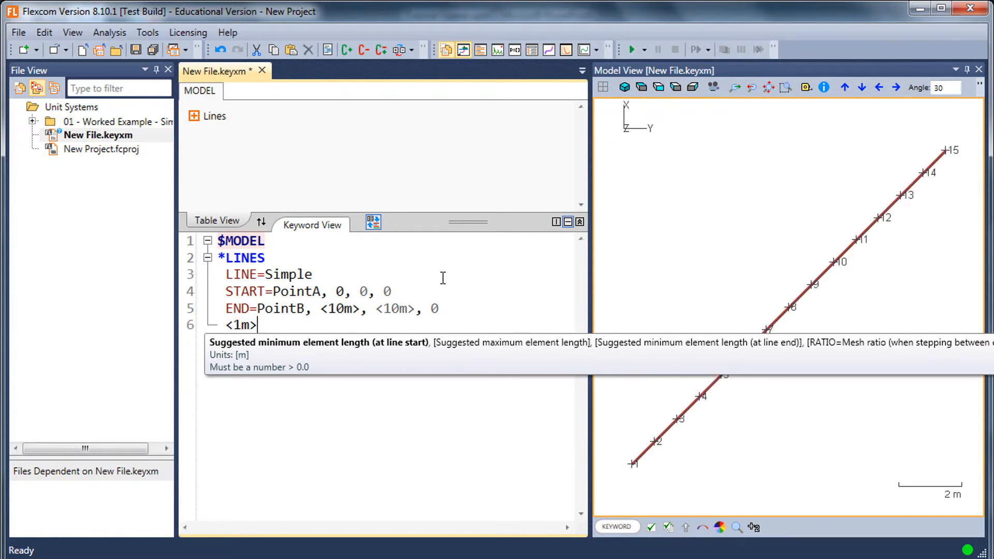
- Rewrite the line's suggested minimum element length with explicit units as <1m>
left_click(413, 262)
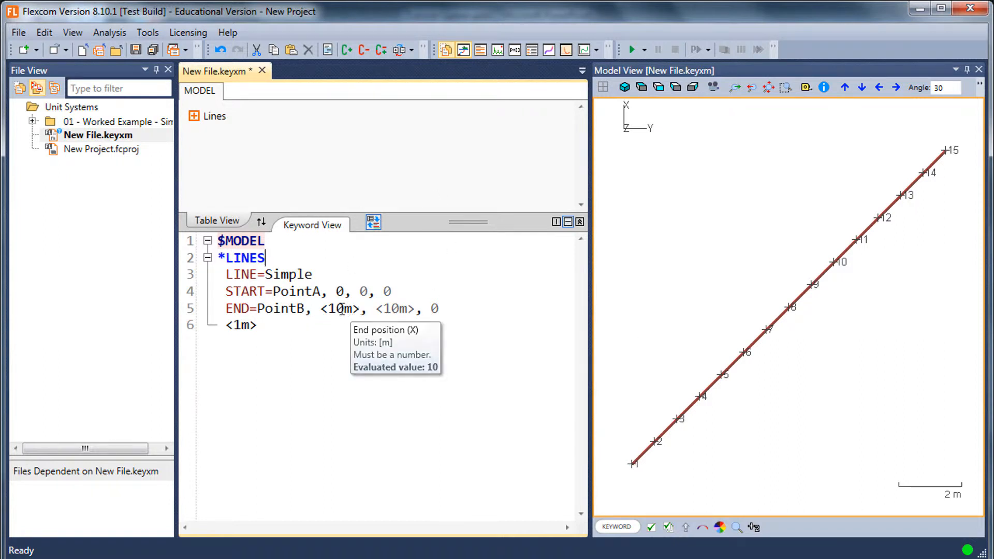
- Set PointB's X and Y end positions to <100m> each
mouse_move(342, 310)
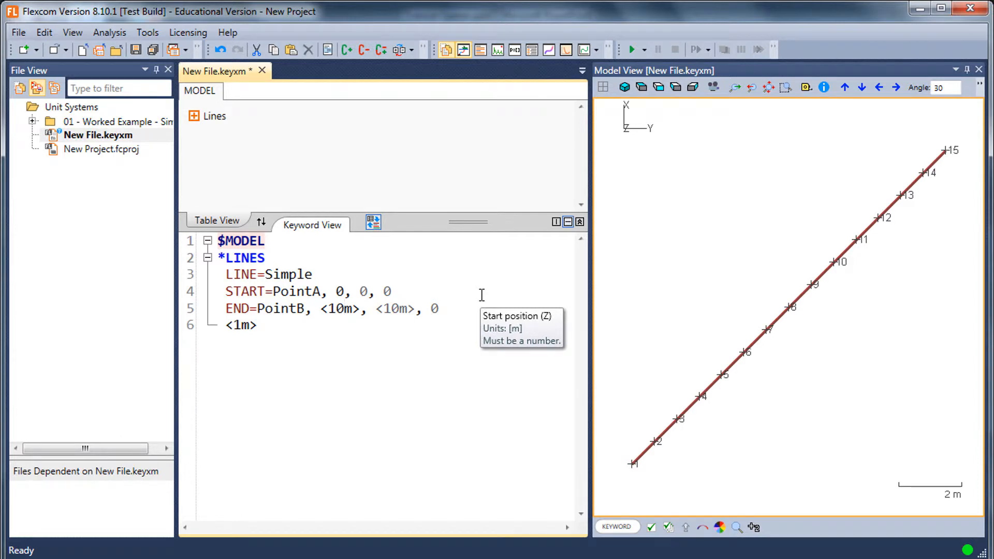
key("shift+Up")
key("shift+Up")
key("shift+Up")
key("shift+Up")
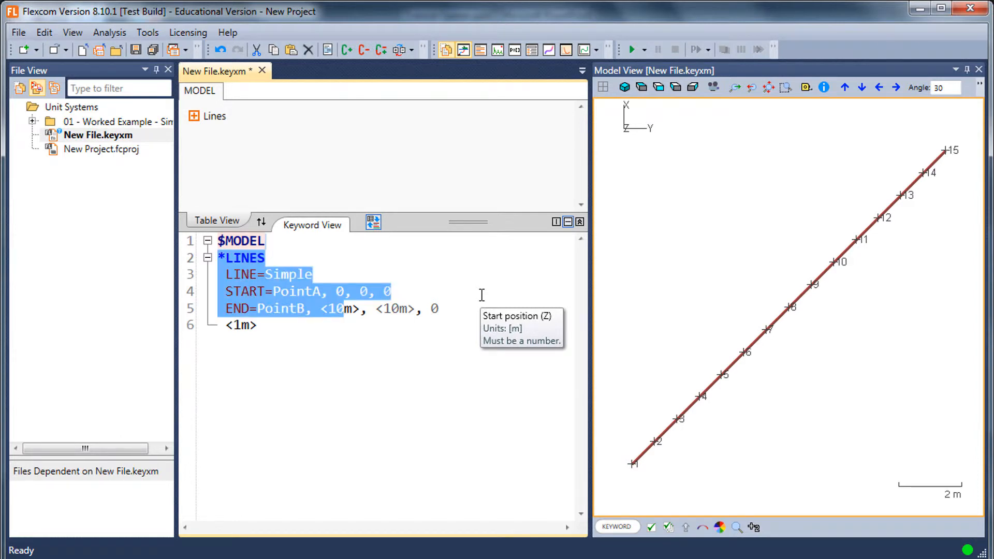
left_click(346, 310)
type("00")
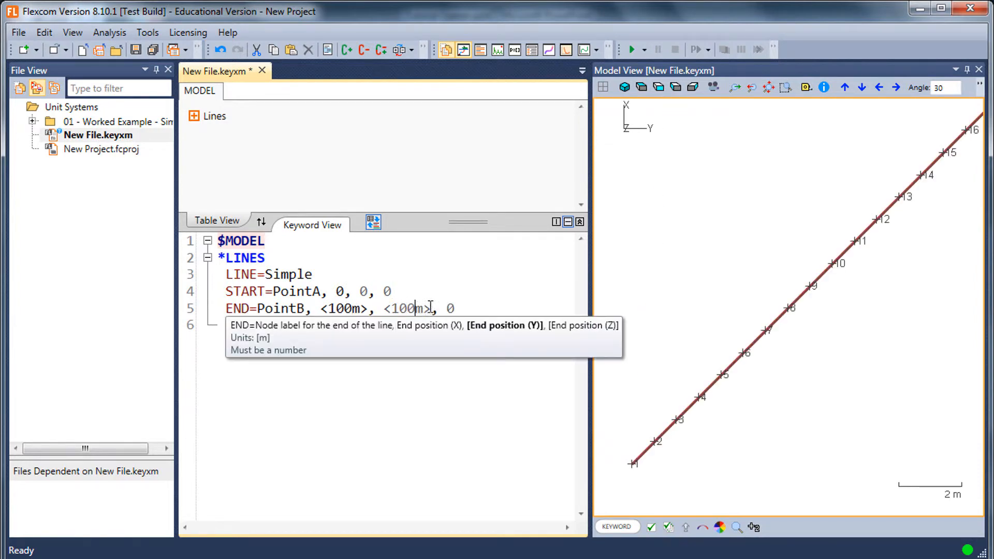
left_click(663, 95)
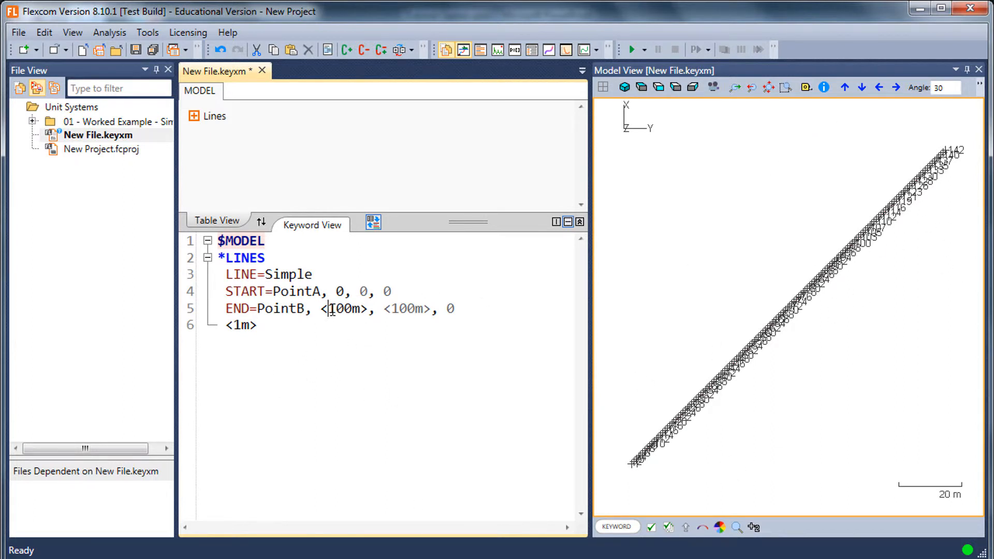
- Set PointB's X end position in kilometres as <0.1km>
type("0.1")
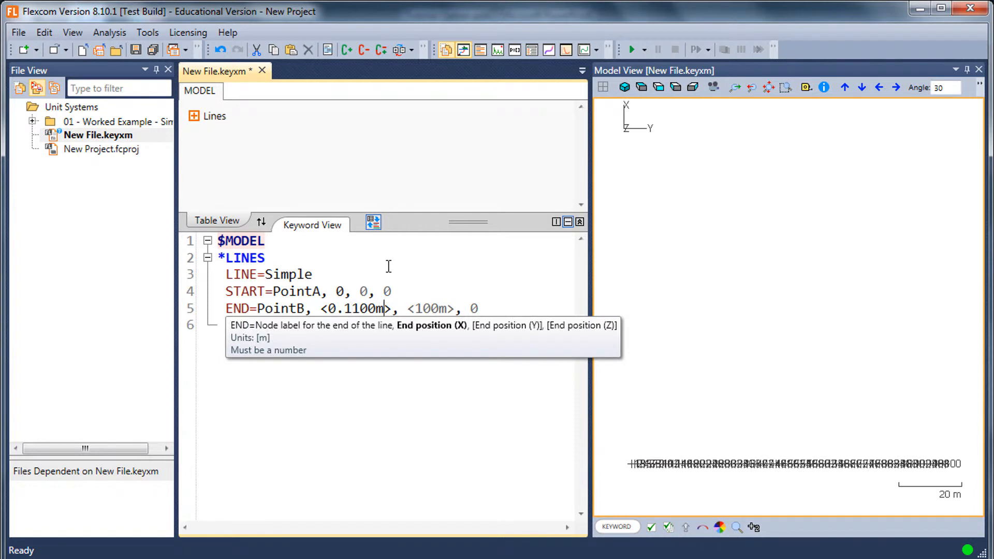
key("shift+Left")
type("k")
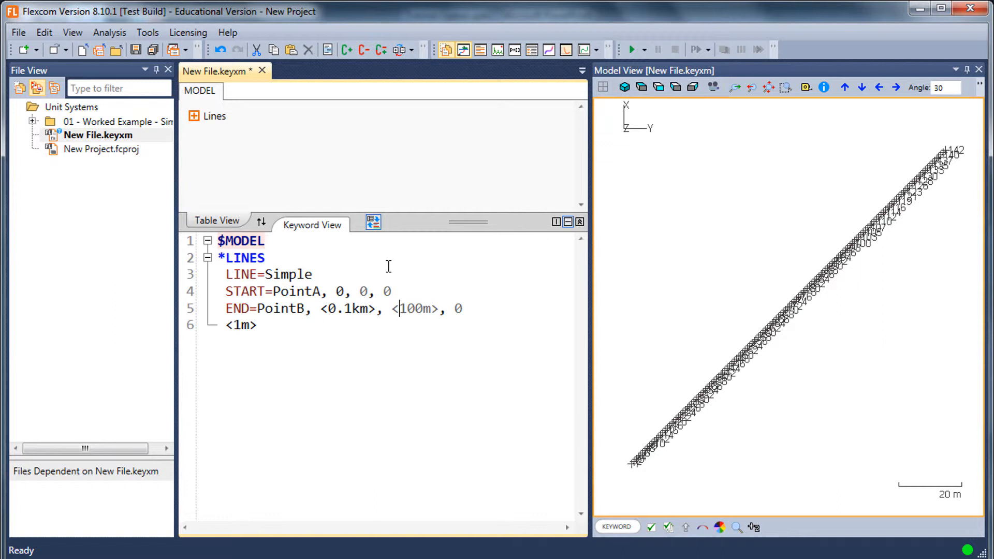
- Set PointB's Y end position in feet as <300ft>
key("shift+Right")
key("shift+Right")
key("shift+Right")
type("300ft")
key("Delete")
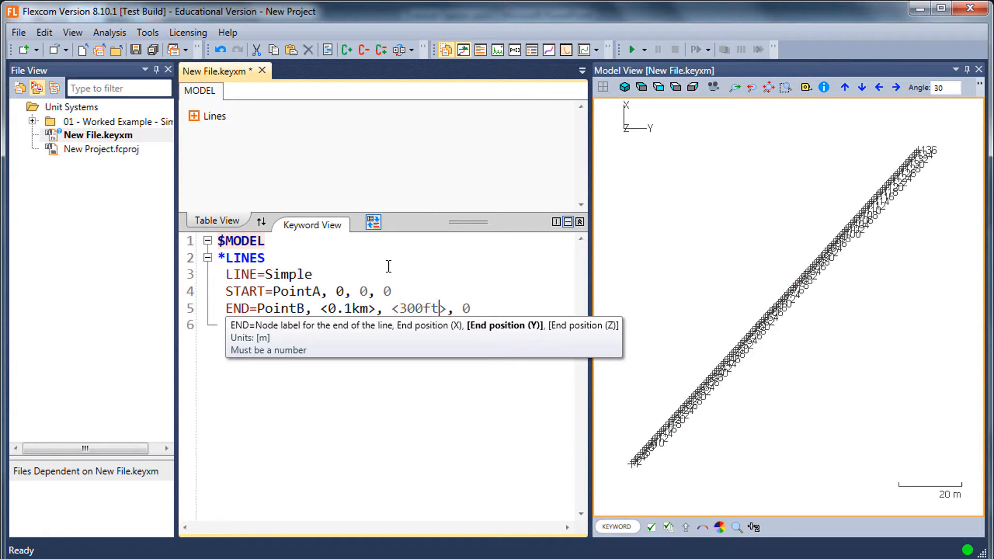
left_click(839, 290)
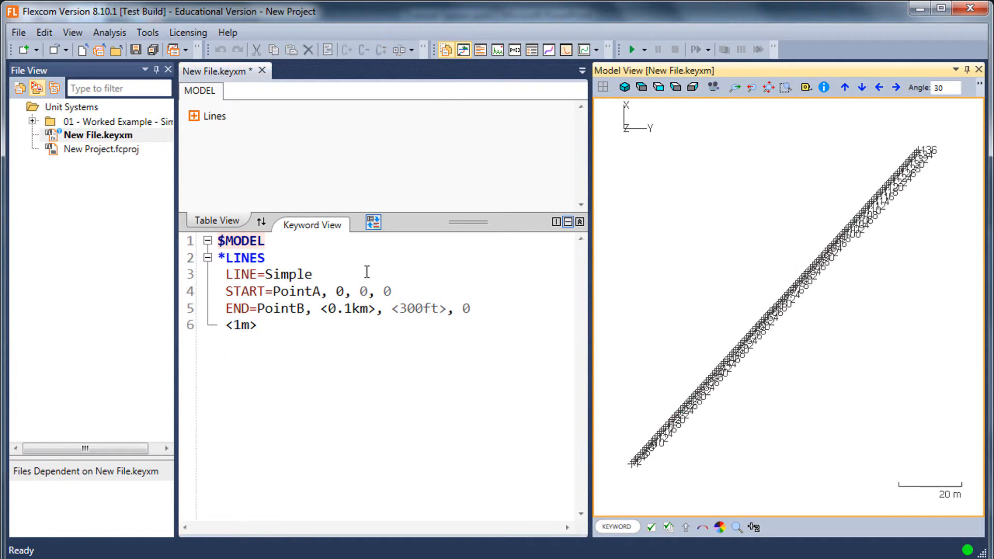
- Set the line's suggested minimum element length to <10m>
left_click(415, 276)
left_click(416, 330)
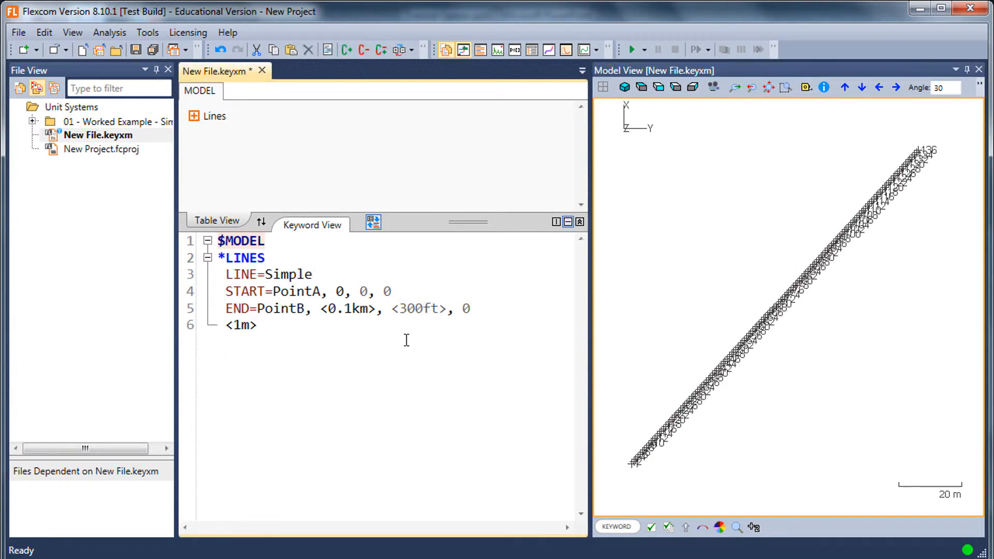
type("0")
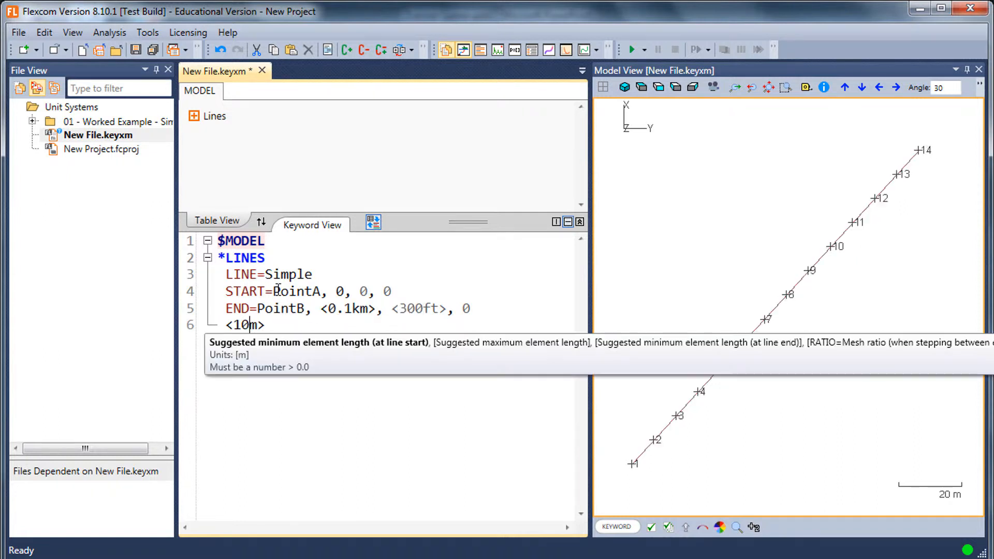
left_click(429, 295)
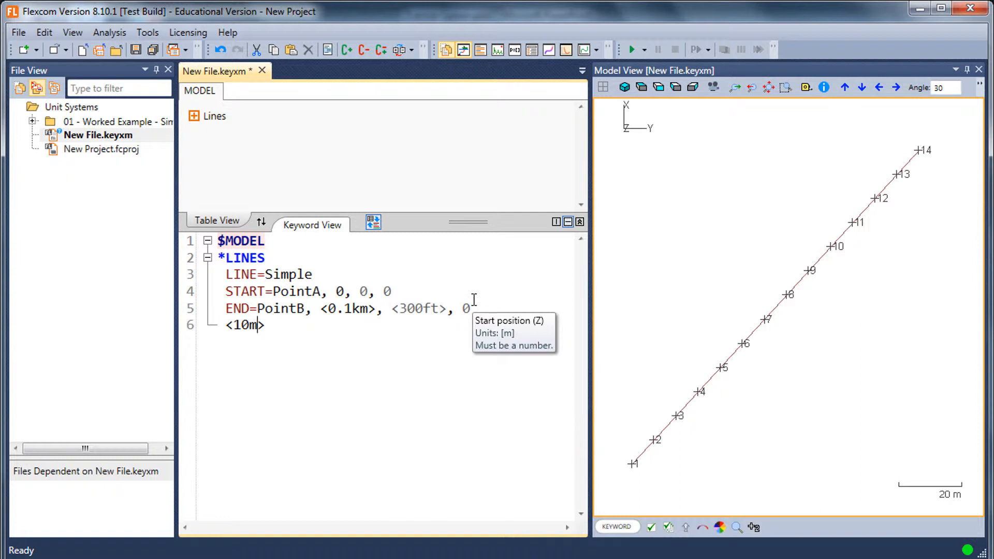
- Try spelling out the element length's unit in full, first as metres and with the alternative spelling meters
type("etres")
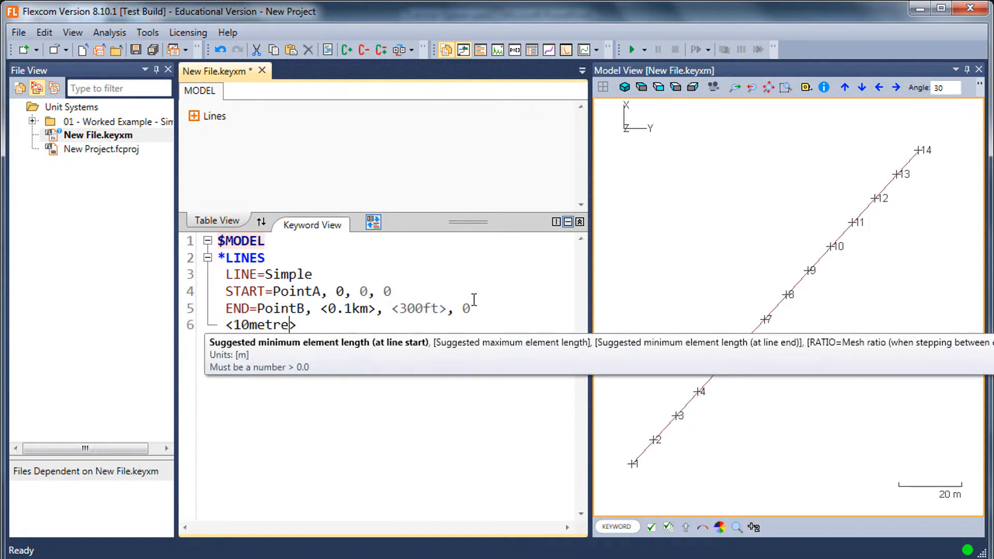
key("BackSpace")
key("BackSpace")
key("BackSpace")
type("ers")
- Try the invalid unit entry <10mfds> for the element length and inspect its error description
key("shift+Left")
key("shift+Left")
key("shift+Left")
key("shift+Left")
key("shift+Left")
key("BackSpace")
type("fds")
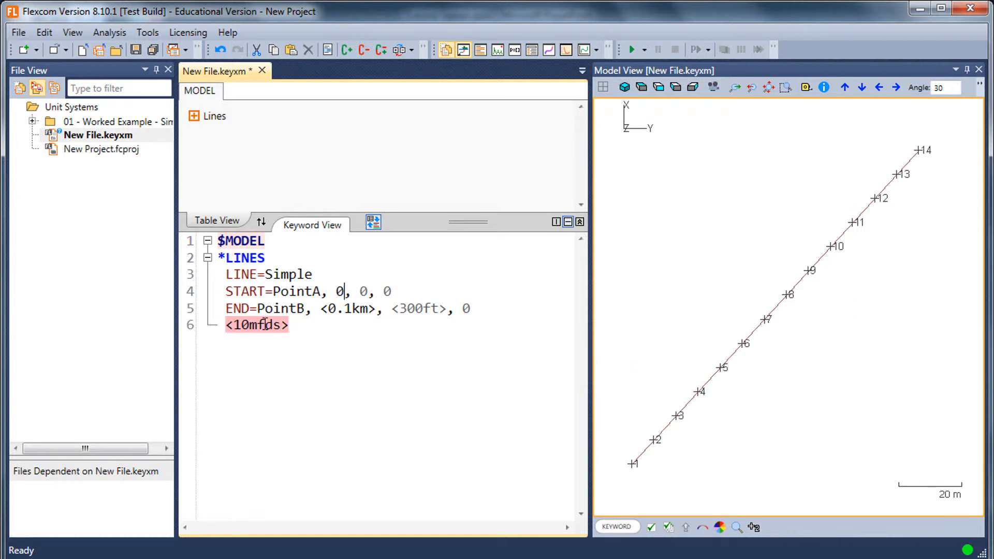
mouse_move(265, 324)
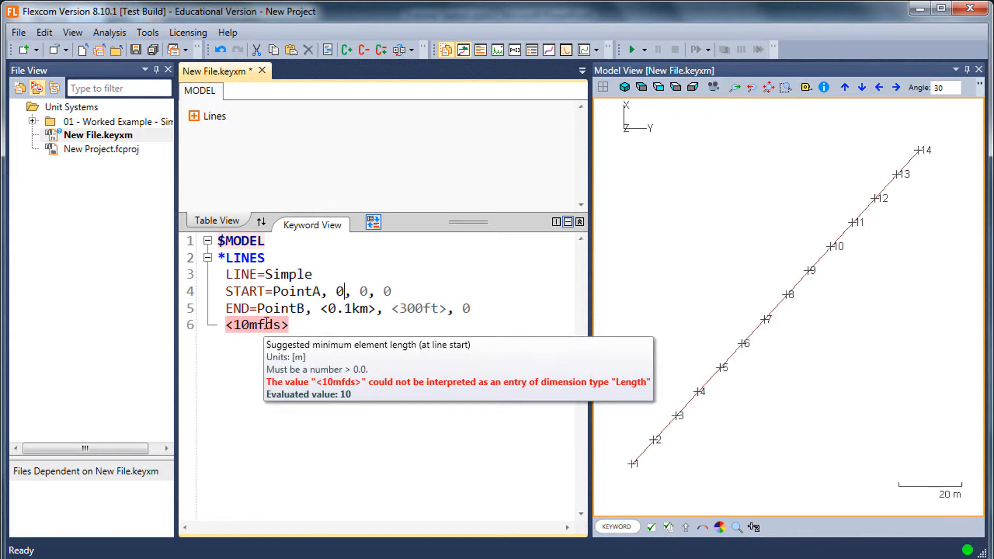
- Remove the invalid unit characters so the element length reads <10m>
left_click(266, 324)
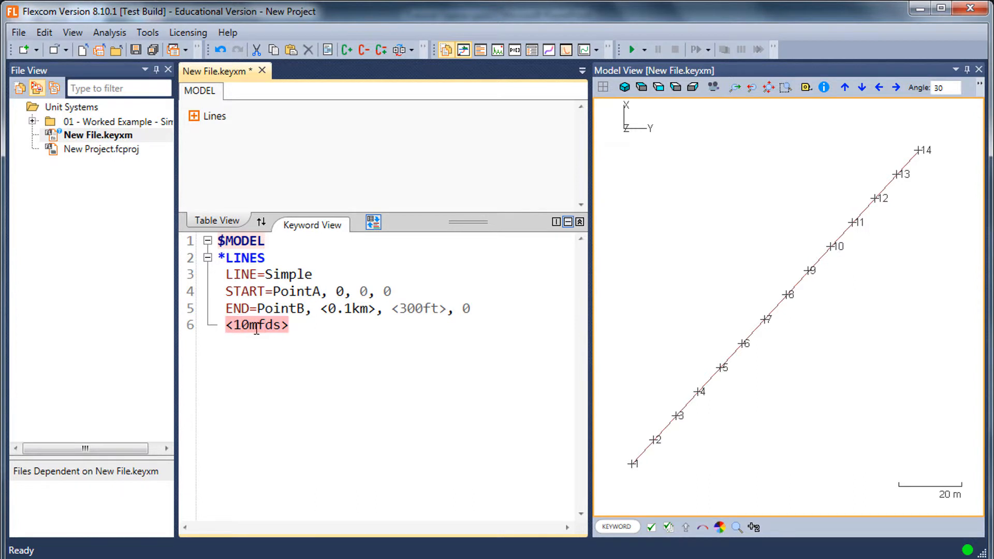
key("BackSpace")
key("Delete")
key("Delete")
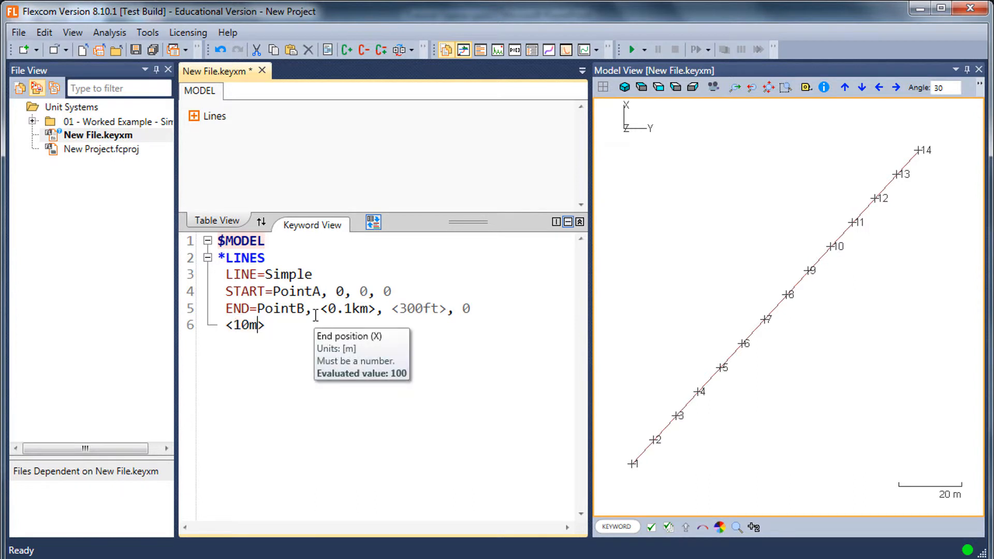
left_click(314, 310)
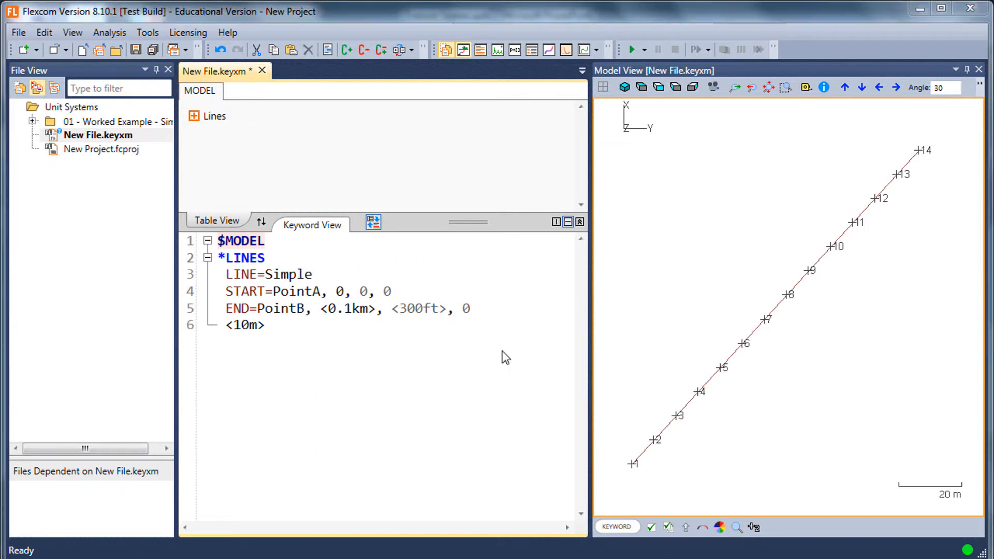
- Insert a $PREPROCESSOR section containing a *PARAMETERS keyword above the $MODEL section
left_click(469, 335)
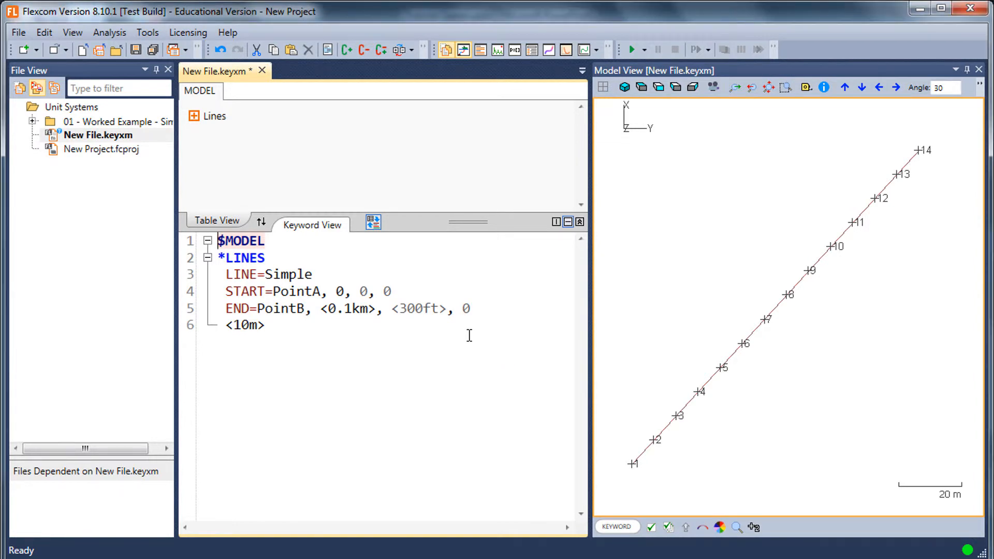
key("Return")
key("Return")
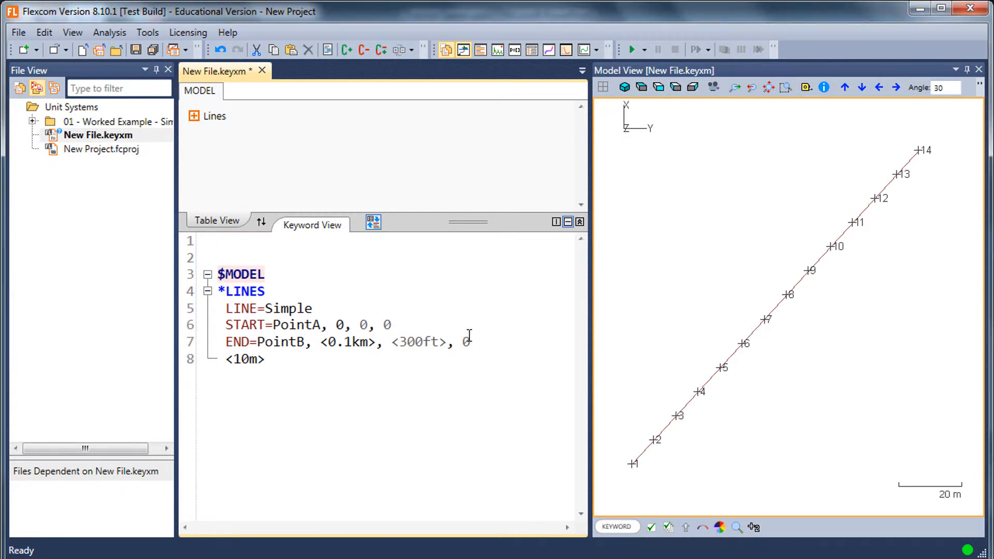
type("$pre")
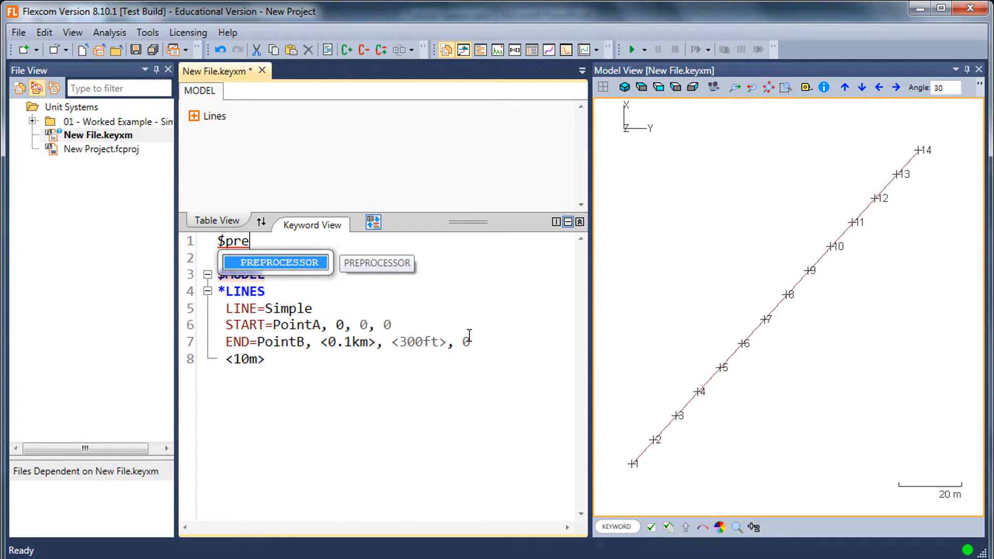
key("Return")
type("*par")
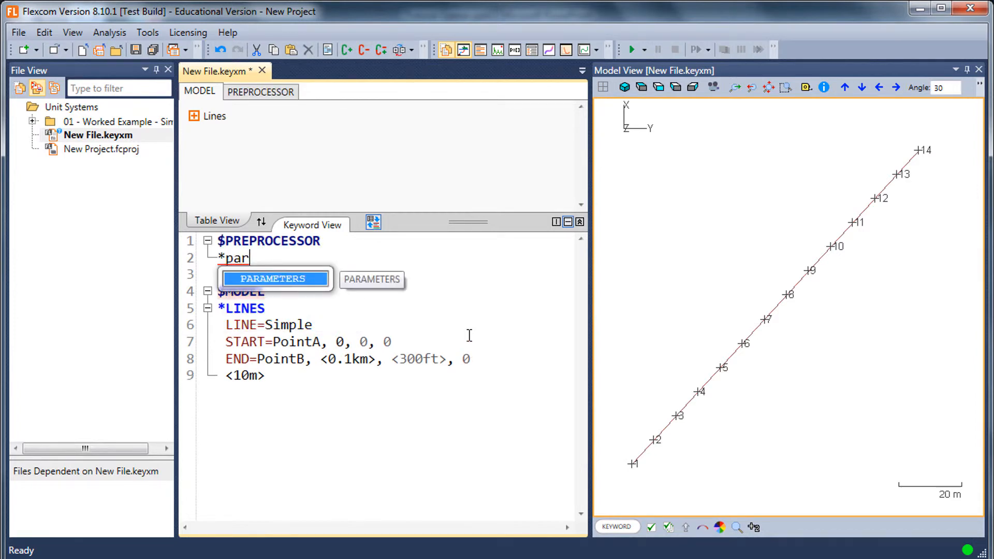
key("Return")
key("Return")
- Define a parameter named L with the value <100m>
type("L")
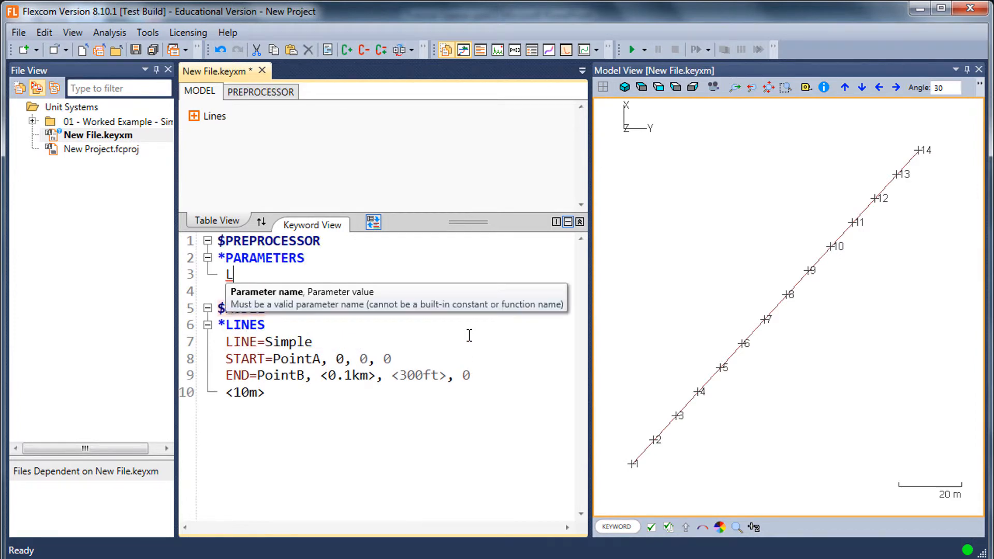
type(", <100m>")
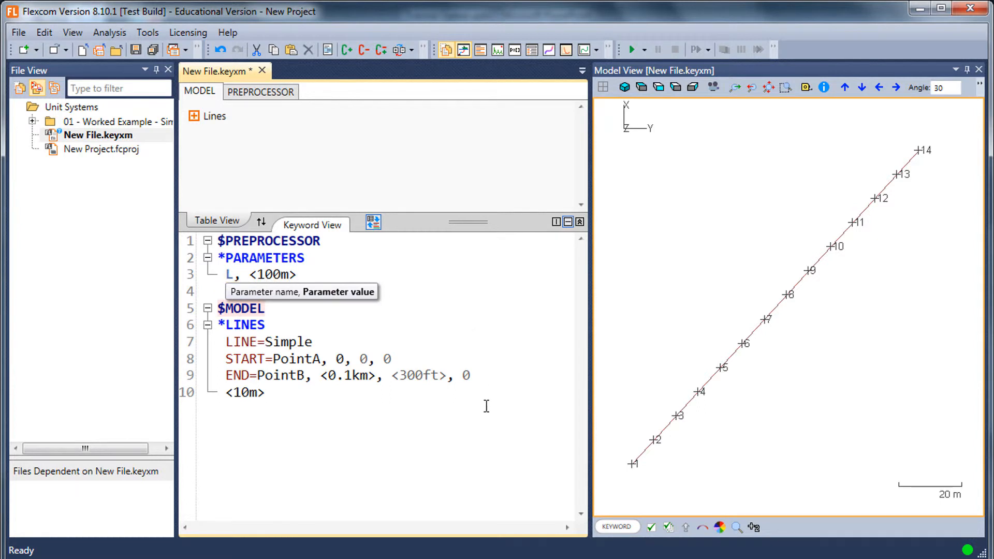
- Replace PointB's X end position with the parameter reference =[L]
left_click(373, 381)
key("shift+Left")
key("shift+Left")
key("shift+Left")
key("shift+Left")
key("shift+Left")
key("shift+Left")
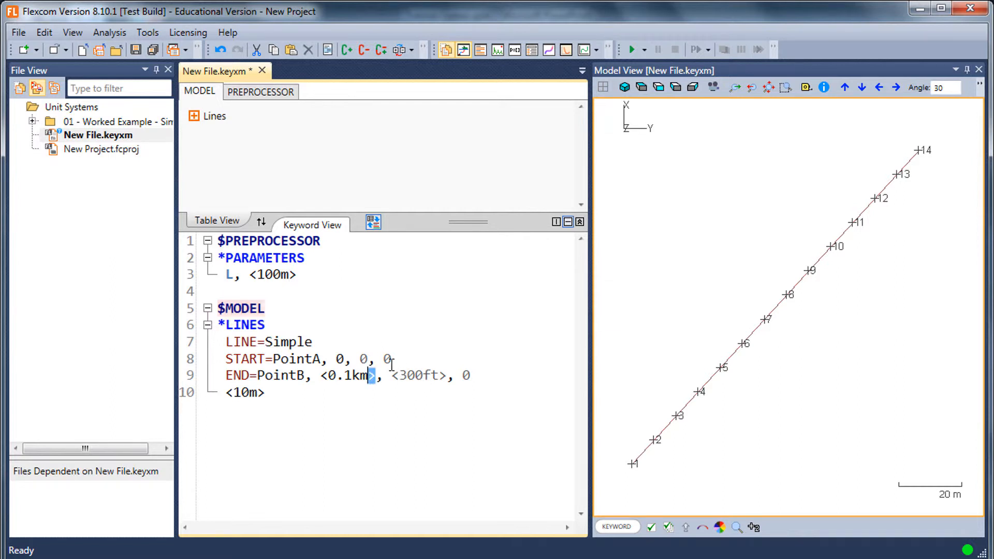
key("BackSpace")
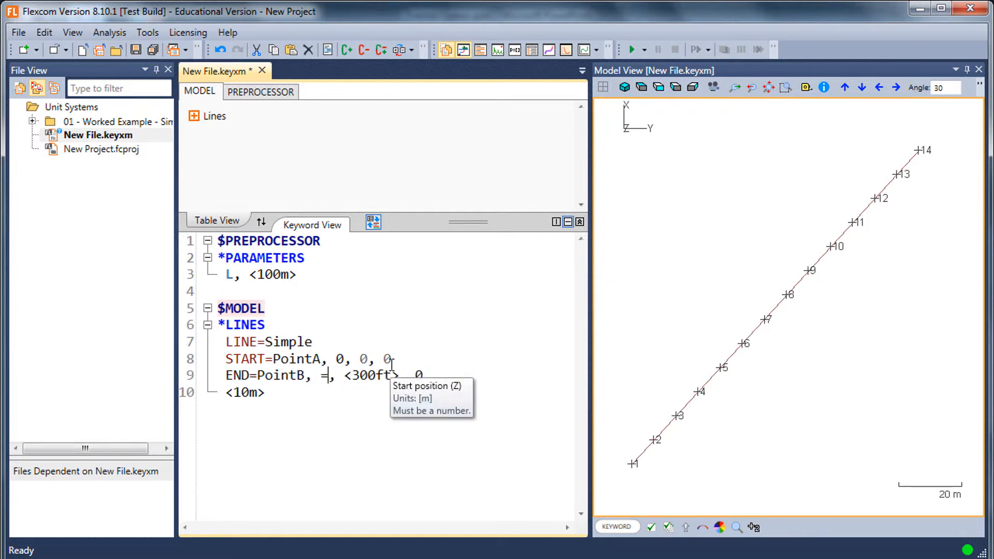
key("BackSpace")
type("=[L]")
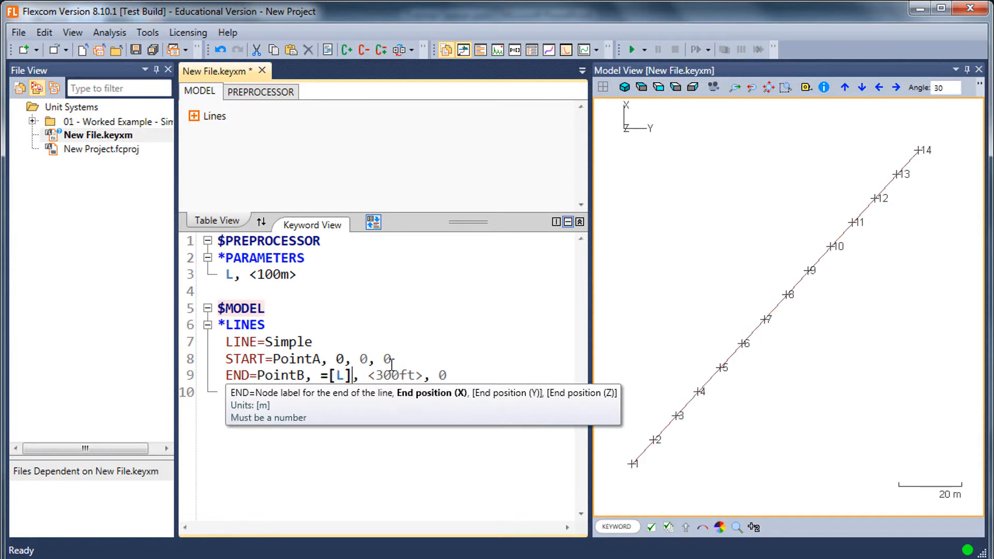
key("shift+Left")
key("shift+Left")
key("shift+Left")
key("shift+Left")
key("Right")
key("Right")
type(",")
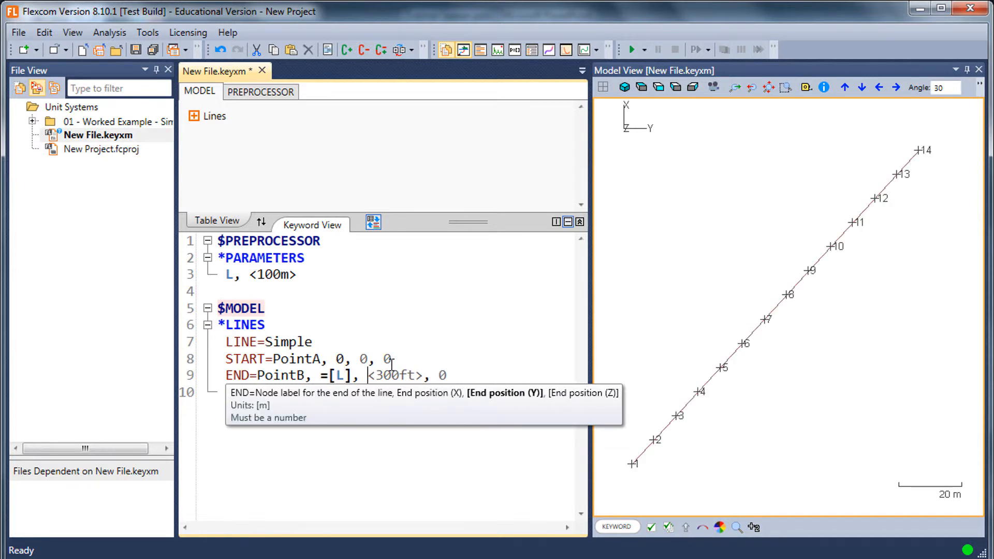
- Replace PointB's Y end position with the parameter reference =[L]
key("shift+Right")
key("shift+Right")
key("shift+Right")
key("shift+Right")
key("shift+Right")
key("shift+Right")
key("shift+Right")
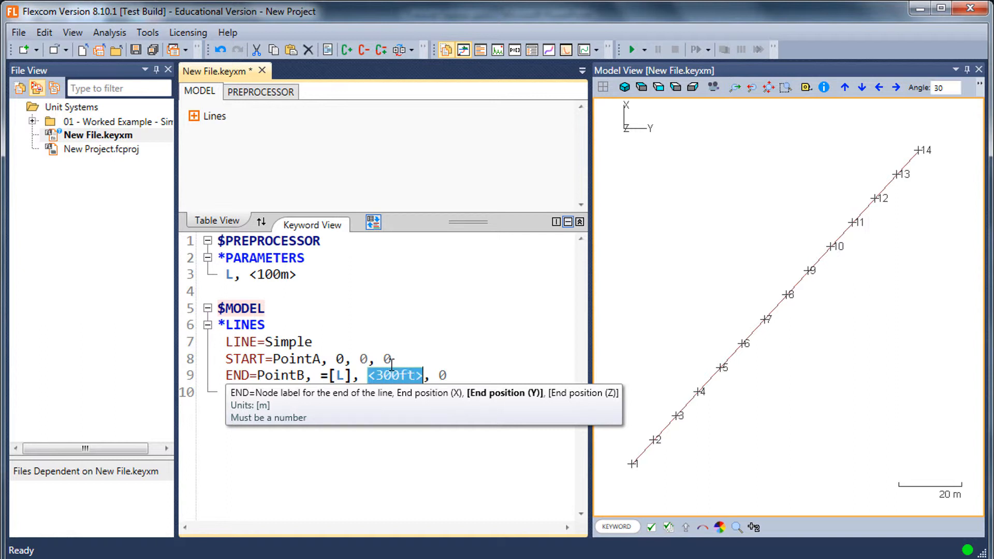
type("=[L]")
key("Down")
- Change the value of parameter L to <10m>
type("<10m>")
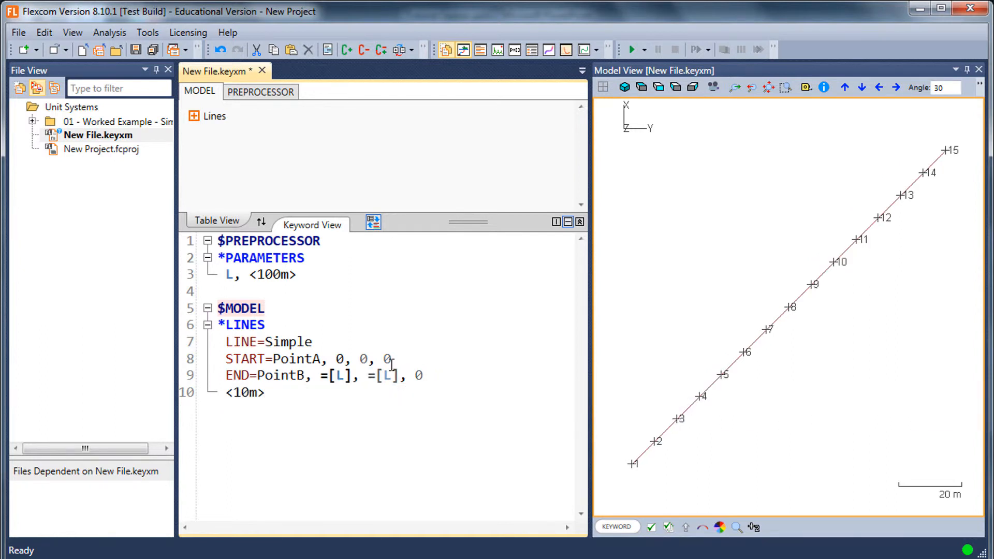
key("Left")
key("Left")
key("BackSpace")
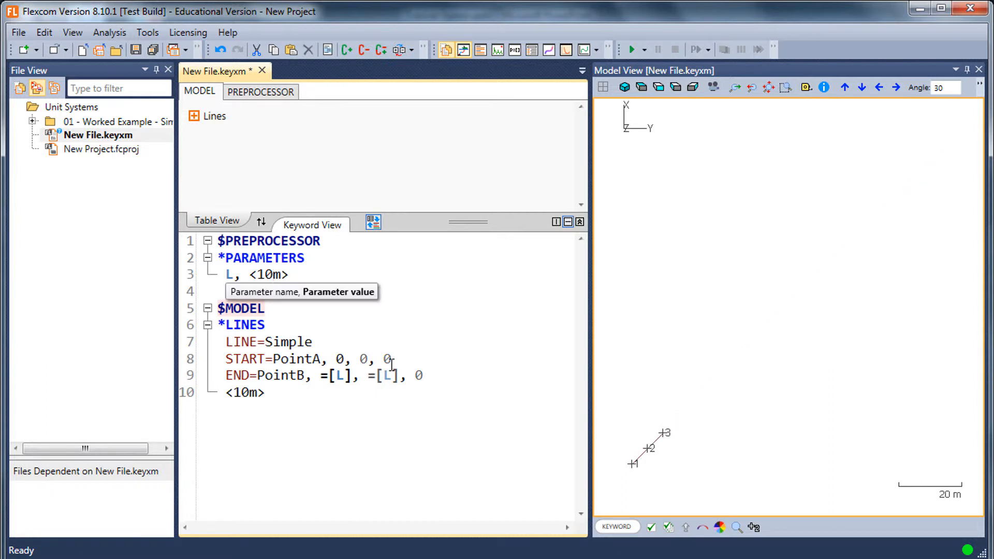
- Replace the line's suggested minimum element length with the parameter reference =[Mesh]
key("Down")
key("Down")
key("Down")
key("Down")
key("Down")
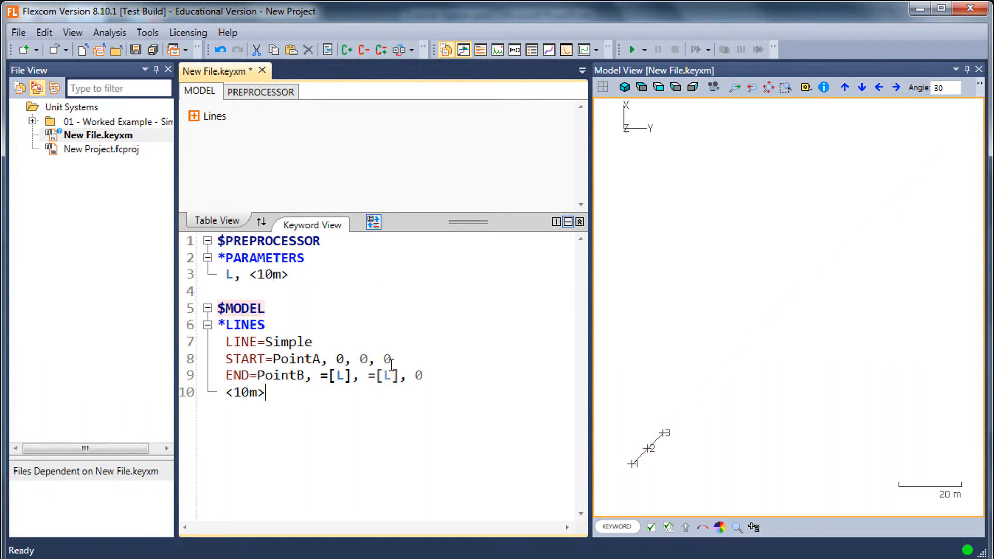
key("shift+Home")
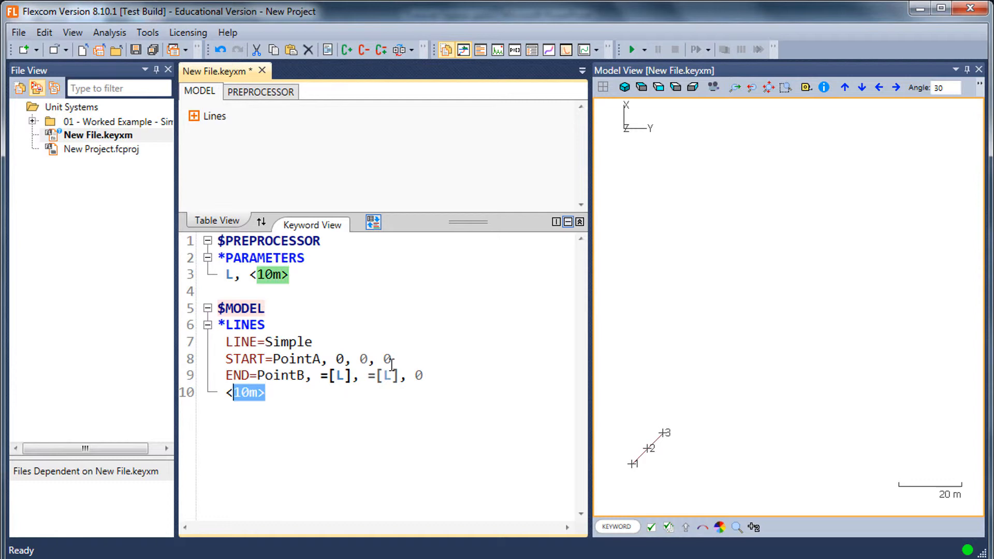
key("Delete")
type("=[]")
key("Page_Up")
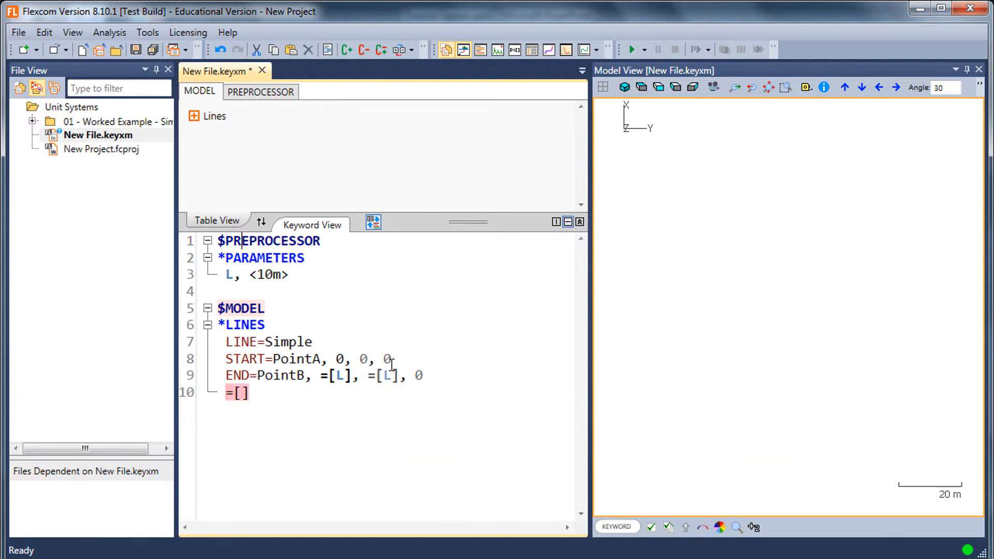
left_click(314, 392)
type("Mesh]")
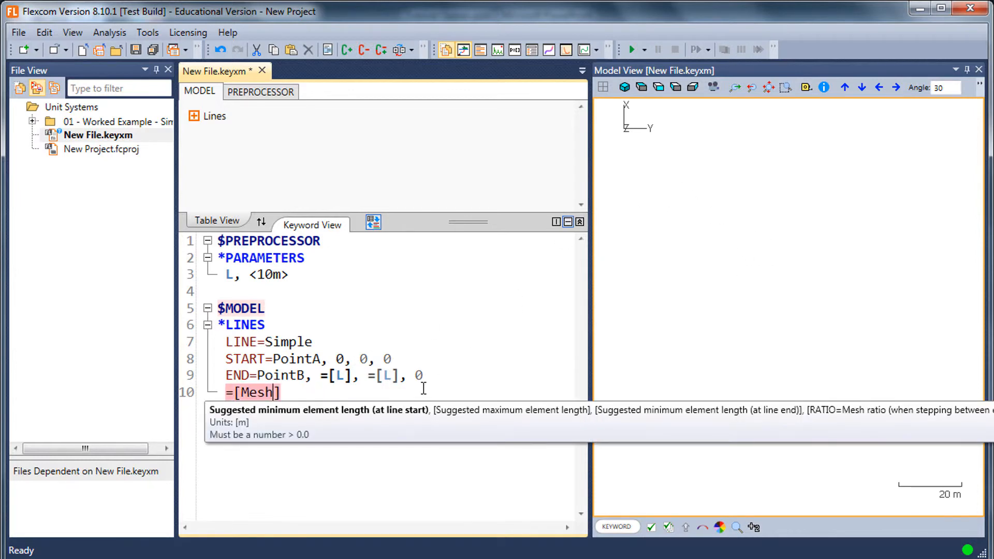
- Define a second parameter named Mesh below L with the value <1m>
left_click(333, 288)
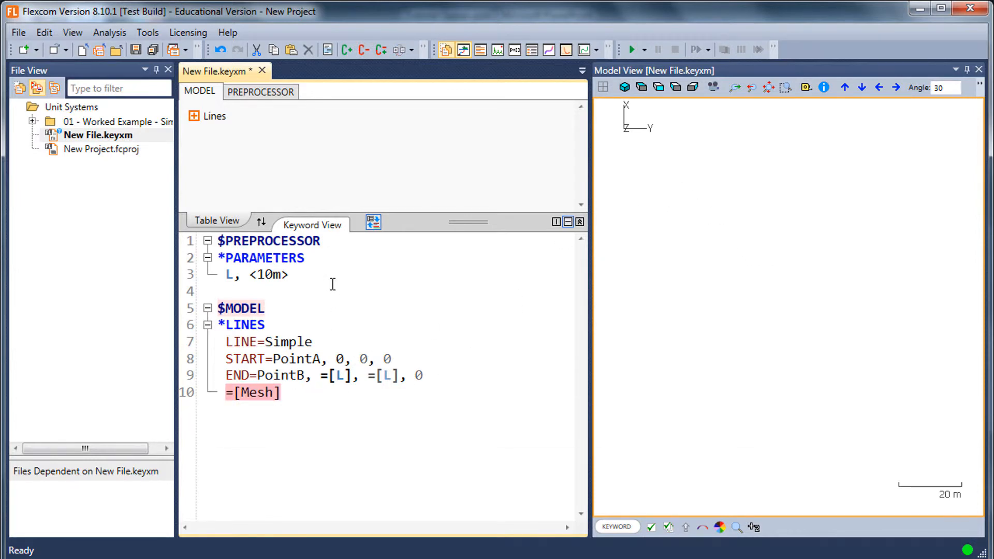
type("Mesh")
type(",, ")
type("<10m>")
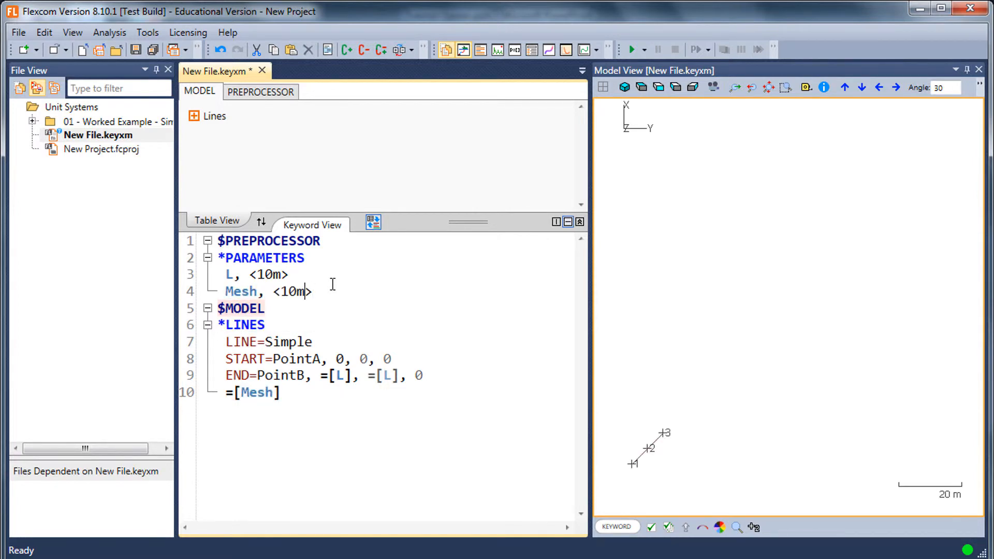
key("BackSpace")
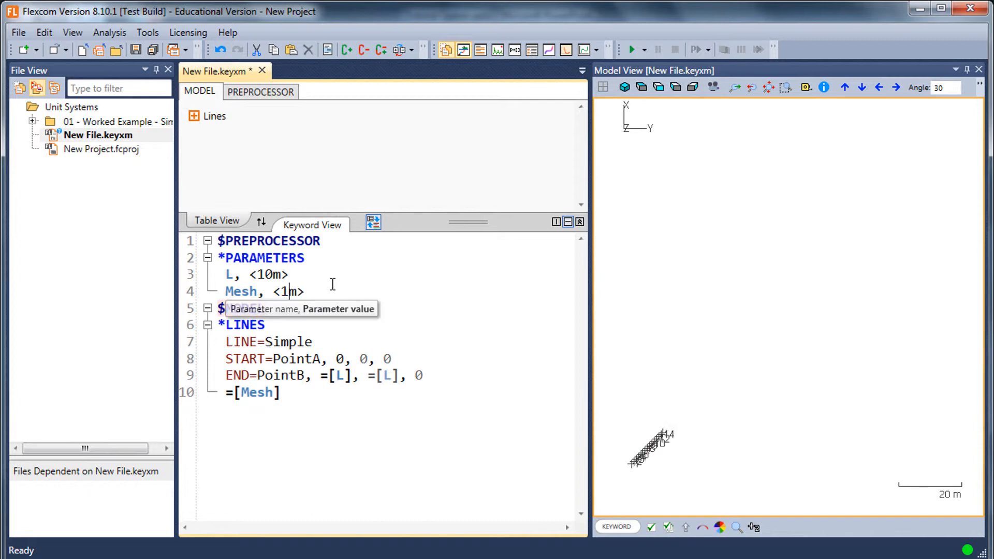
- Fit the model in the view and measure the diagonal line from its first to its last node
left_click(658, 93)
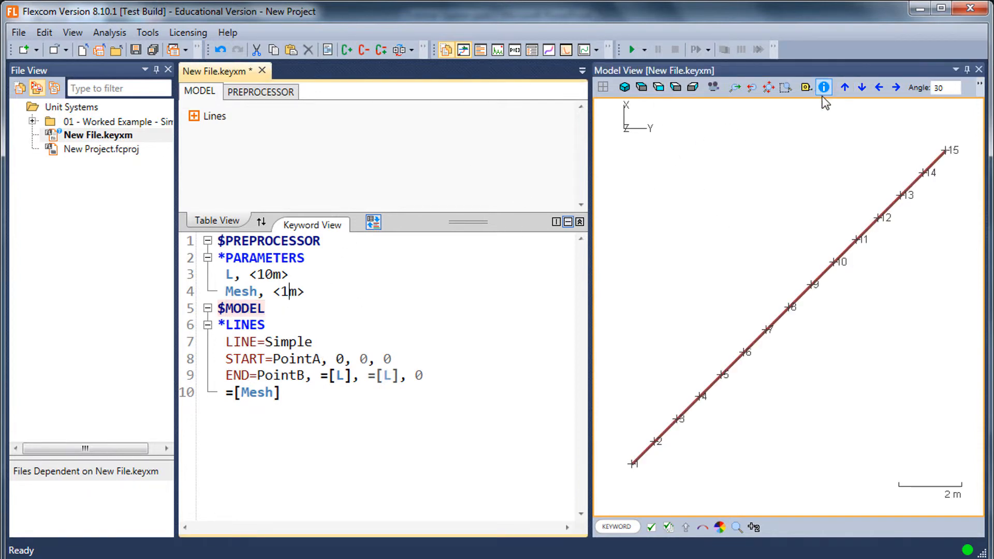
left_click(806, 87)
left_click_drag(641, 477, 958, 164)
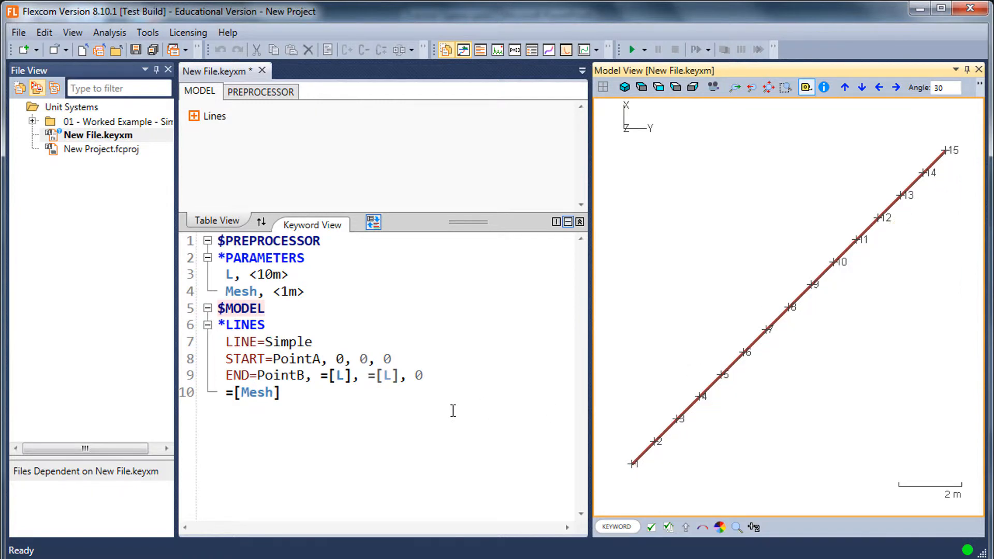
- Set PointB's Y end position to 0
left_click(413, 375)
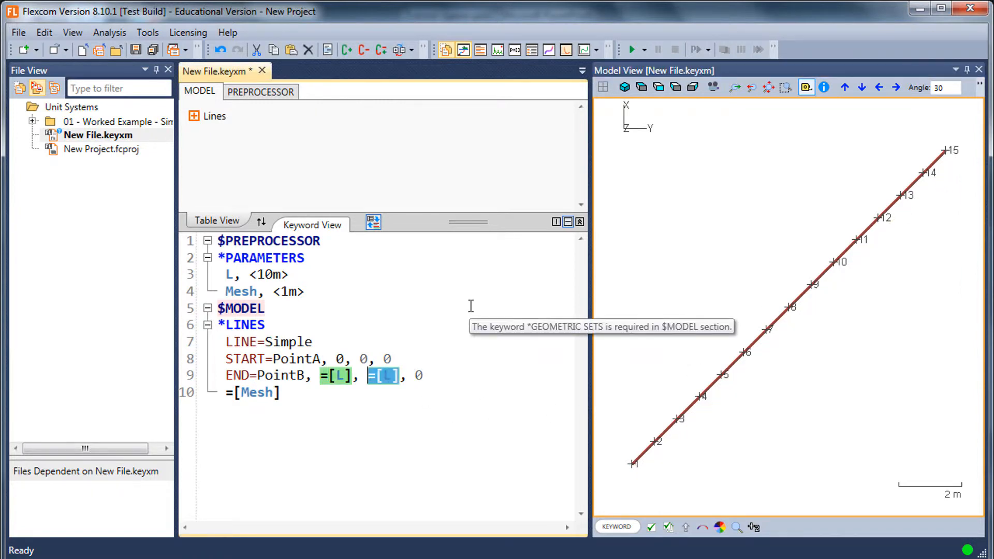
type("0")
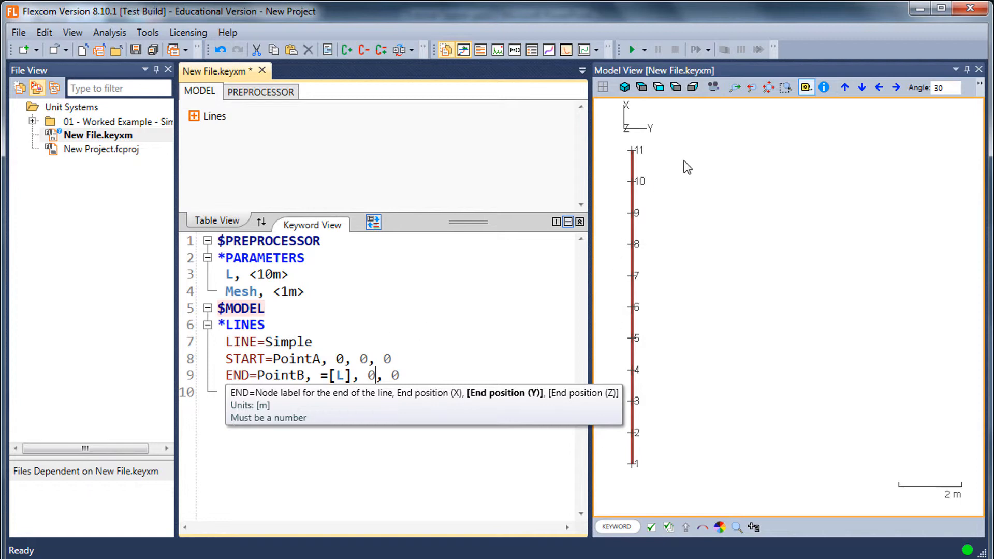
- Measure the vertical line between its end nodes in the model view
left_click(808, 88)
left_click_drag(665, 153, 665, 472)
left_click(480, 398)
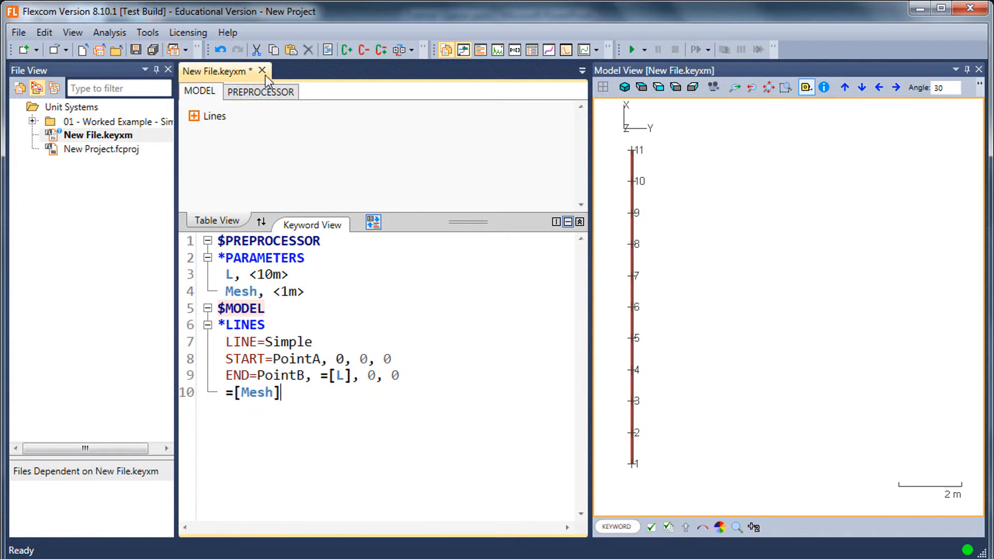
- Open K1-SWR-static.keyxm from the worked example folder and display its model in the X-Y plane on a white background
left_click(32, 120)
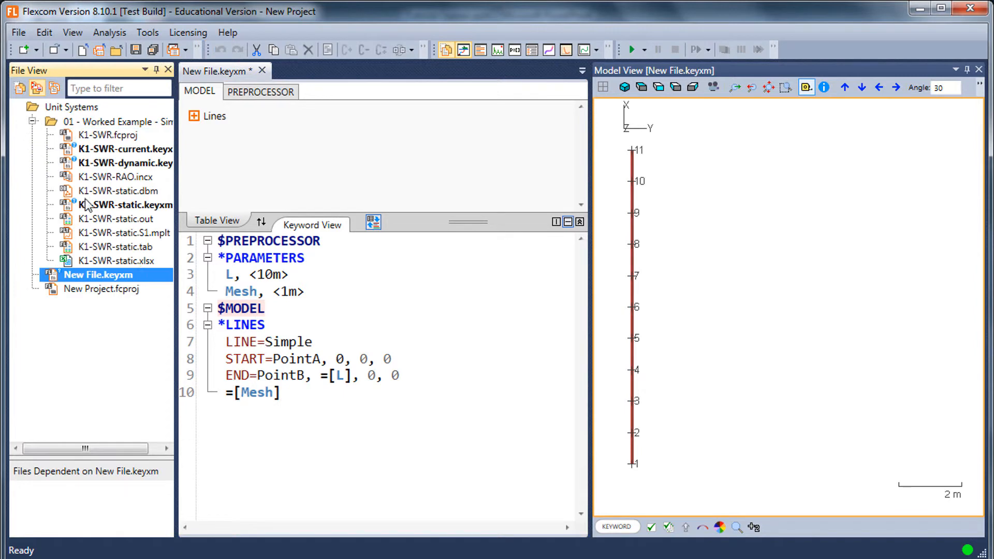
left_click(110, 203)
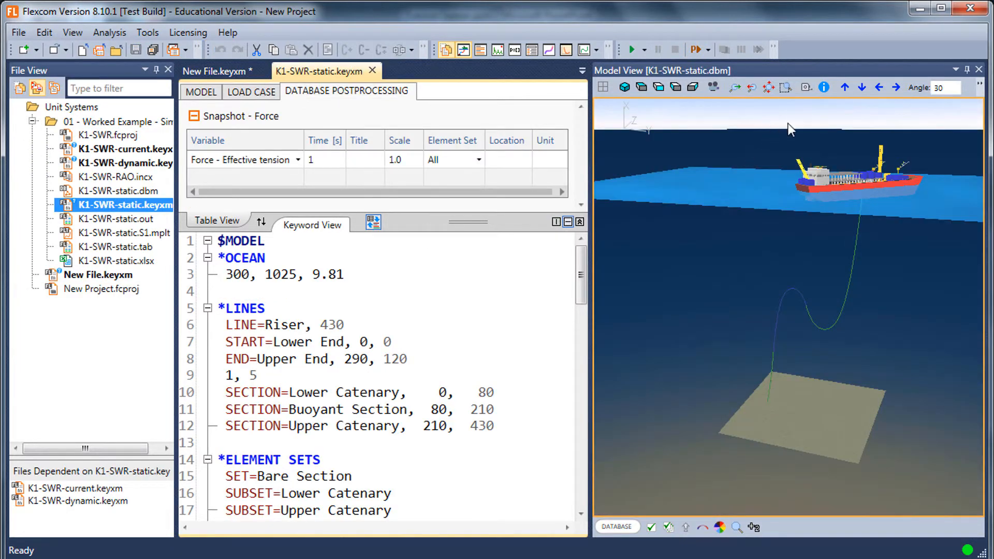
left_click(660, 87)
left_click(652, 527)
left_click(880, 439)
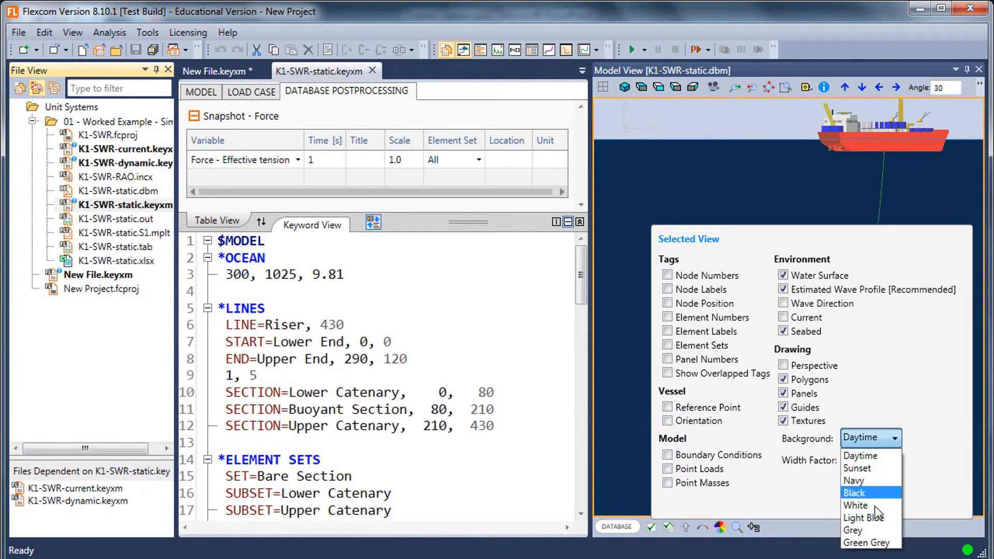
left_click(873, 506)
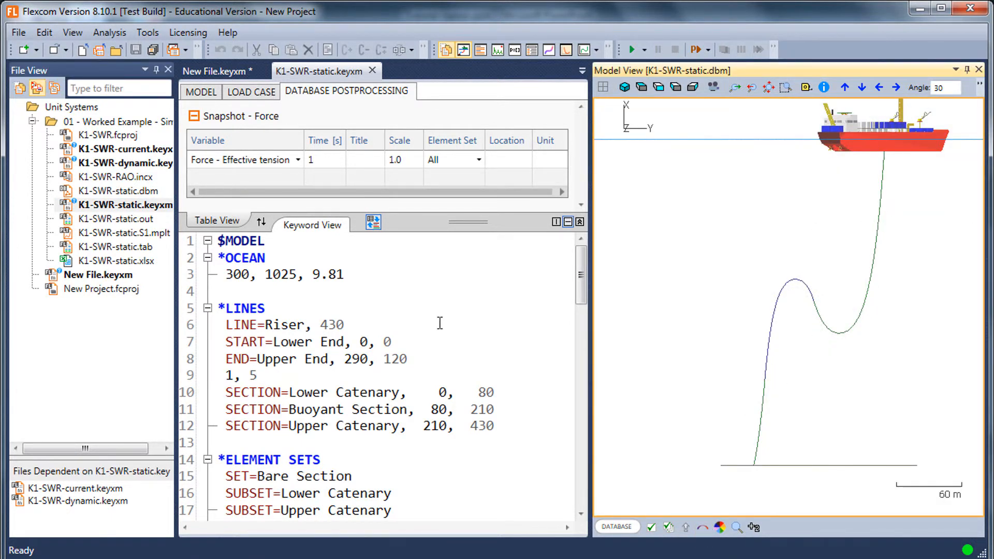
- Examine the units in the model's Flexible Riser Geometric Properties table alongside the keyword listing
mouse_move(435, 223)
left_mouse_down()
mouse_move(433, 205)
mouse_move(435, 220)
left_mouse_up()
left_click(208, 95)
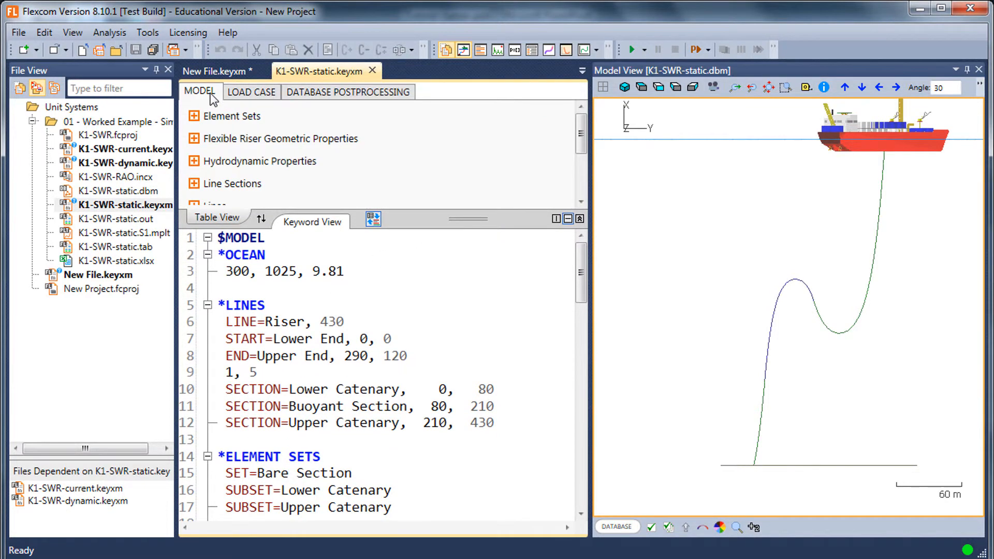
left_click(194, 138)
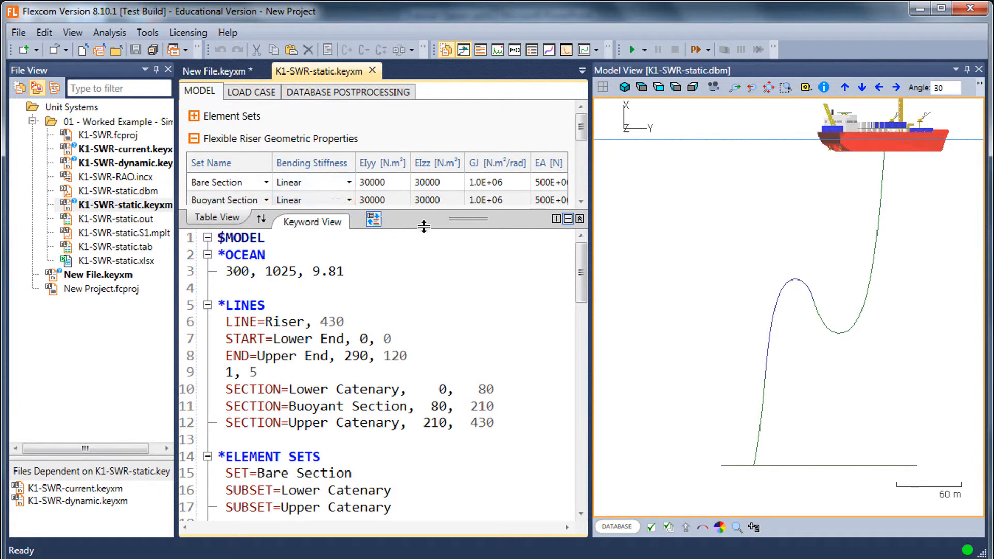
left_click_drag(423, 223, 423, 234)
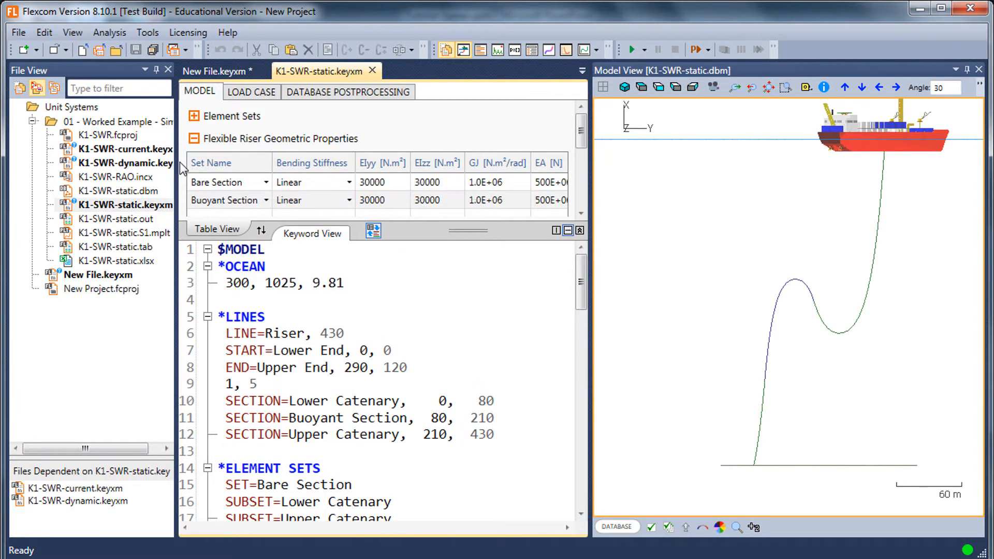
left_click_drag(180, 164, 185, 164)
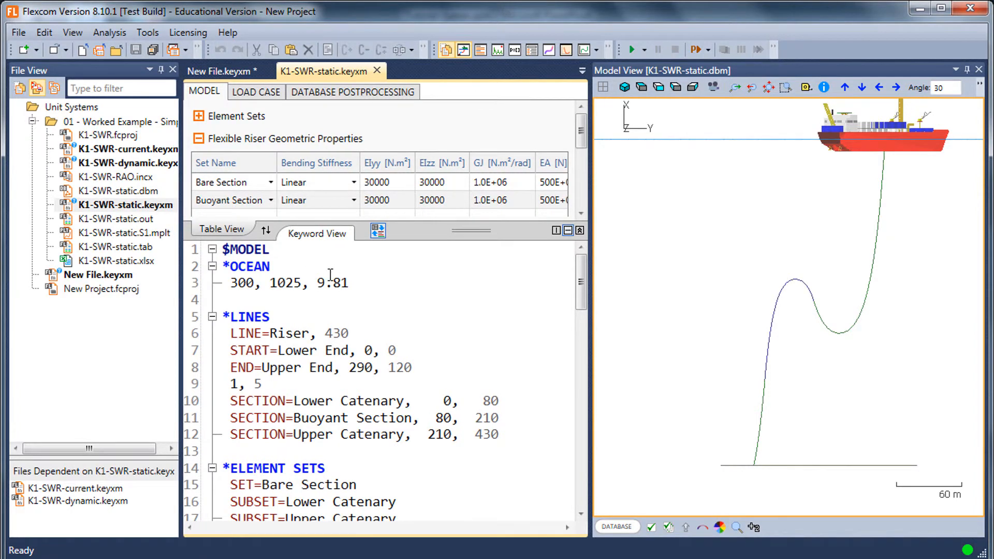
left_click(390, 297)
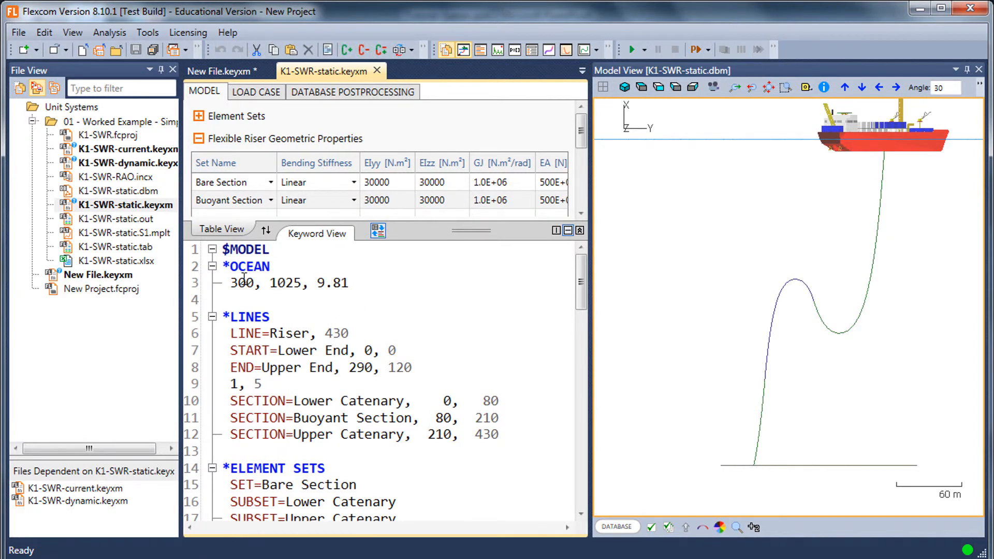
mouse_move(244, 280)
- Collapse the riser properties and expand the Ocean - Properties table to check its units
left_click(199, 139)
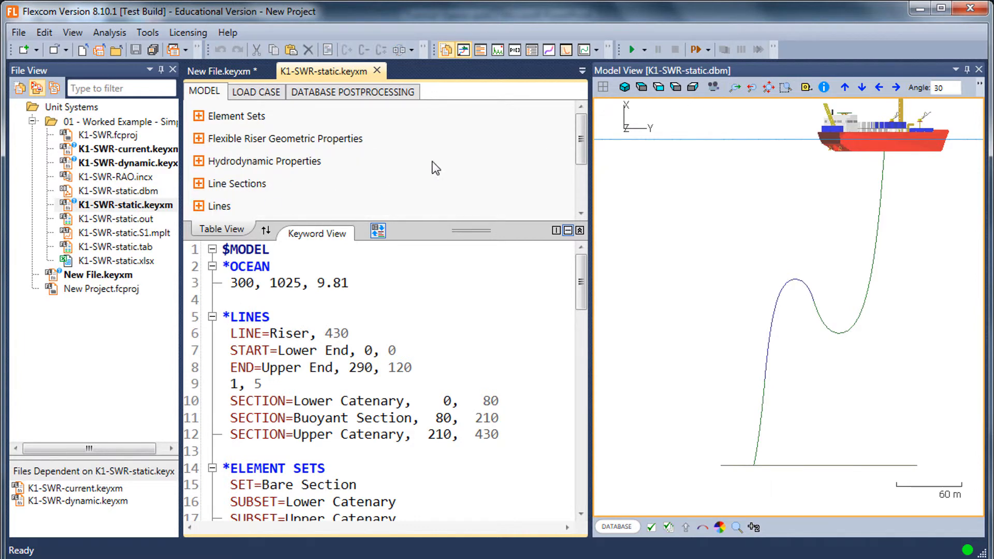
left_click(583, 194)
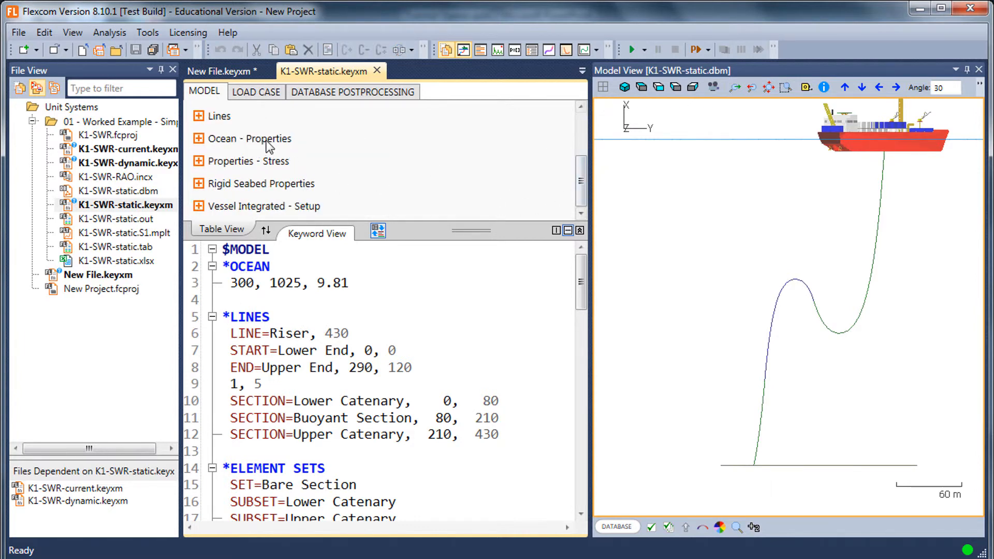
left_click(198, 138)
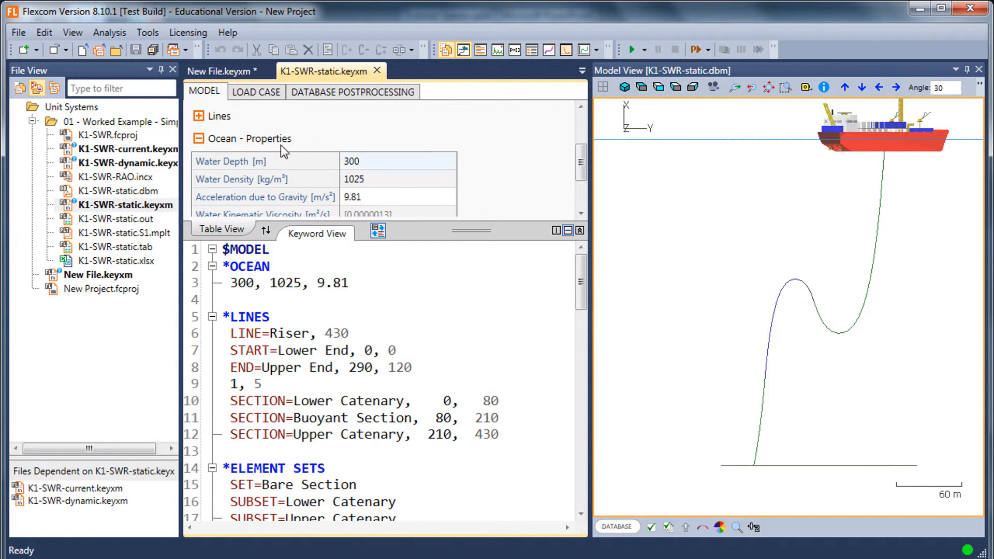
- Give the water depth under *OCEAN an explicit metre unit by entering it as <300m>
left_click(231, 282)
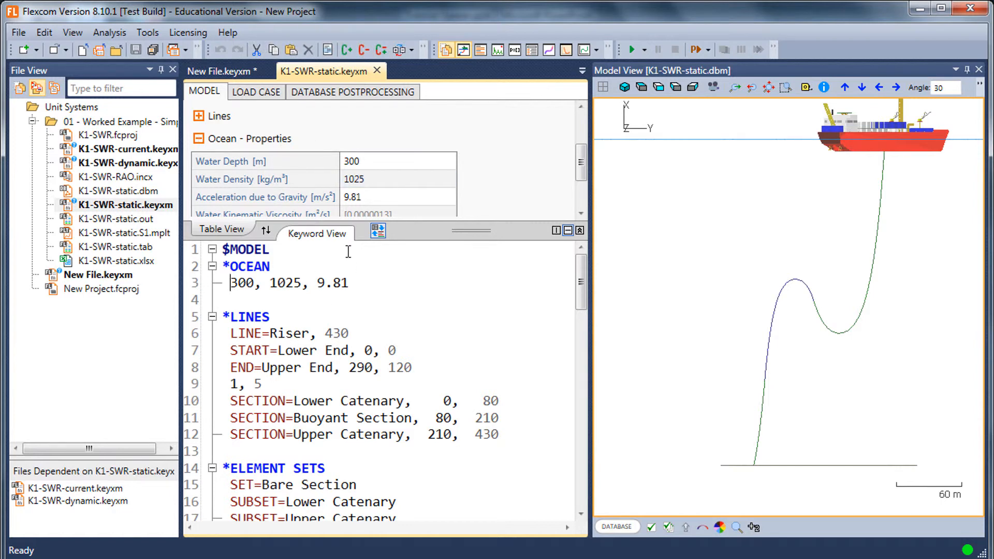
type("<")
key("Right")
key("Right")
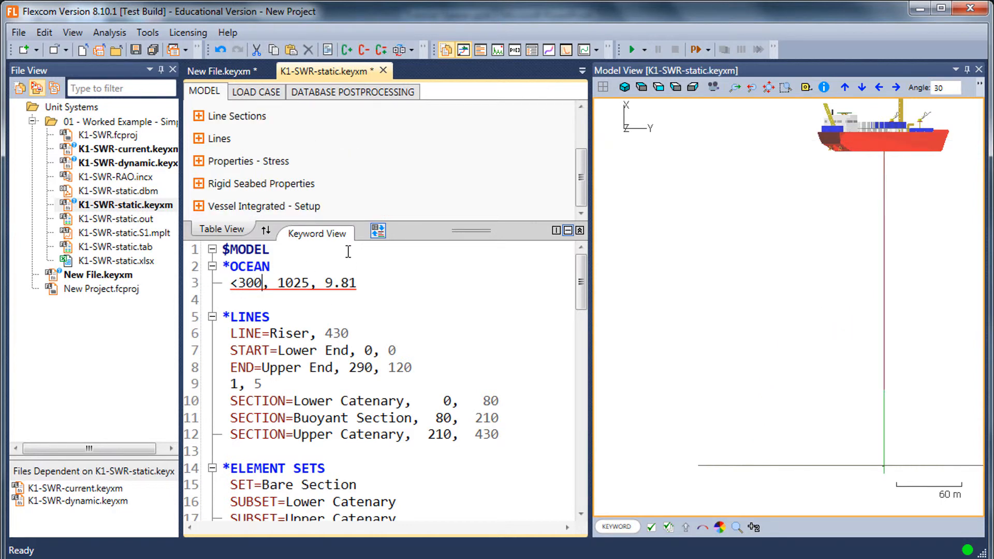
type("m>")
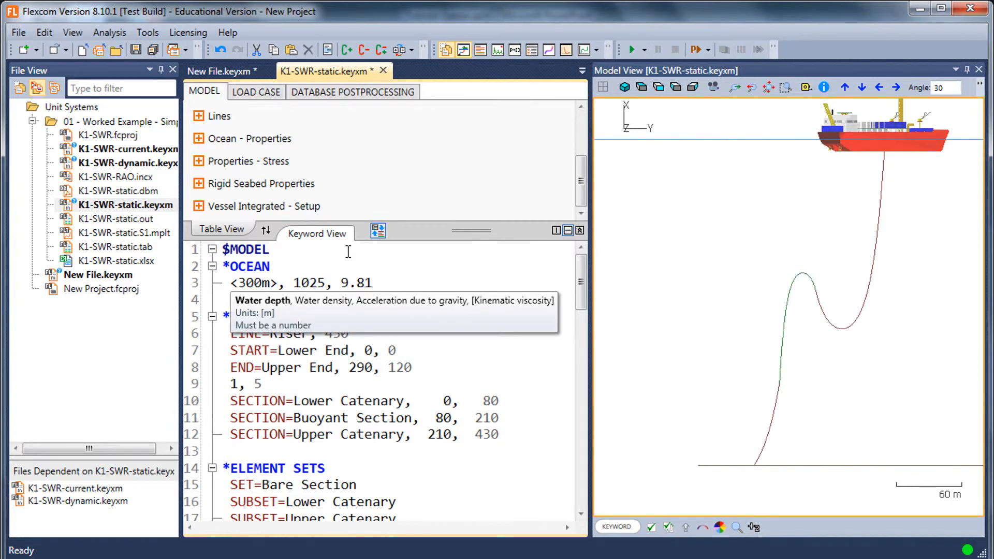
- Change the water depth under *OCEAN to <1000ft>
key("Down")
key("Down")
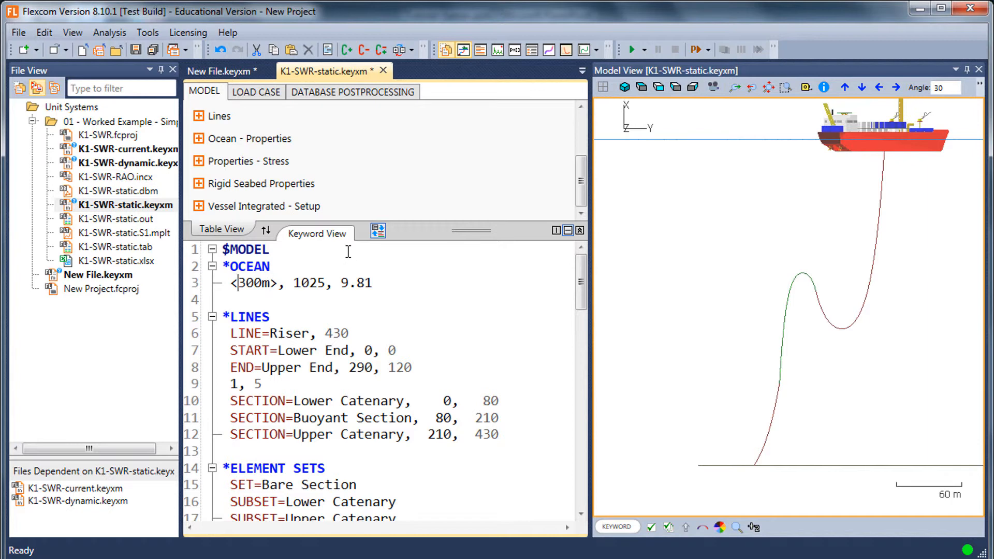
key("ctrl+shift+Left")
type("1000")
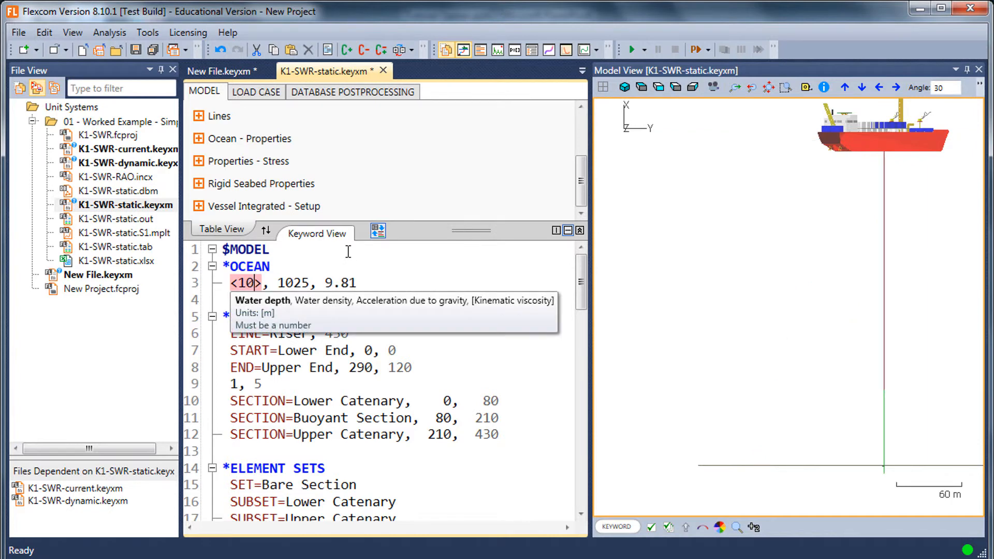
type("ft")
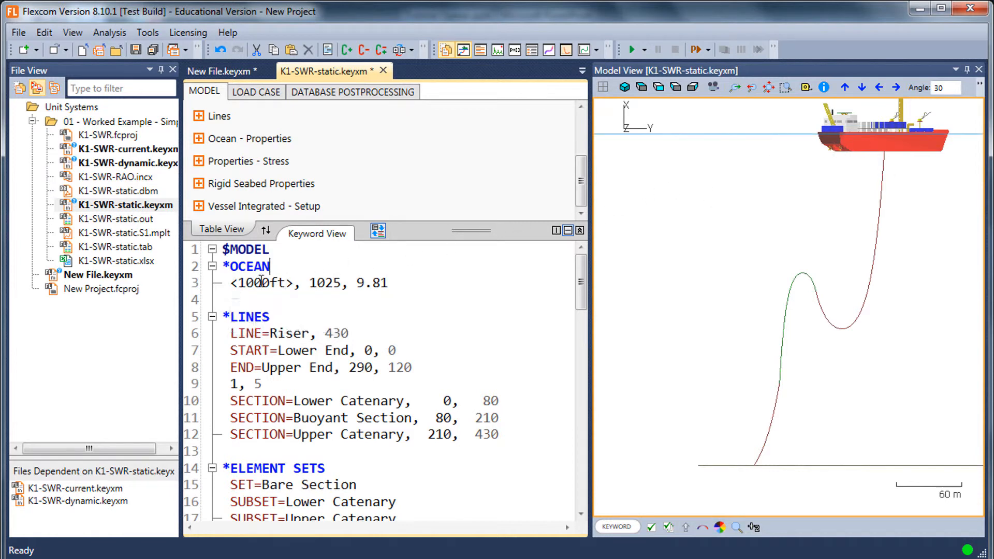
mouse_move(275, 286)
- Show the database postprocessing data, close the model view and open the K1-SWR-static.S1.mplt force plot
left_click(352, 91)
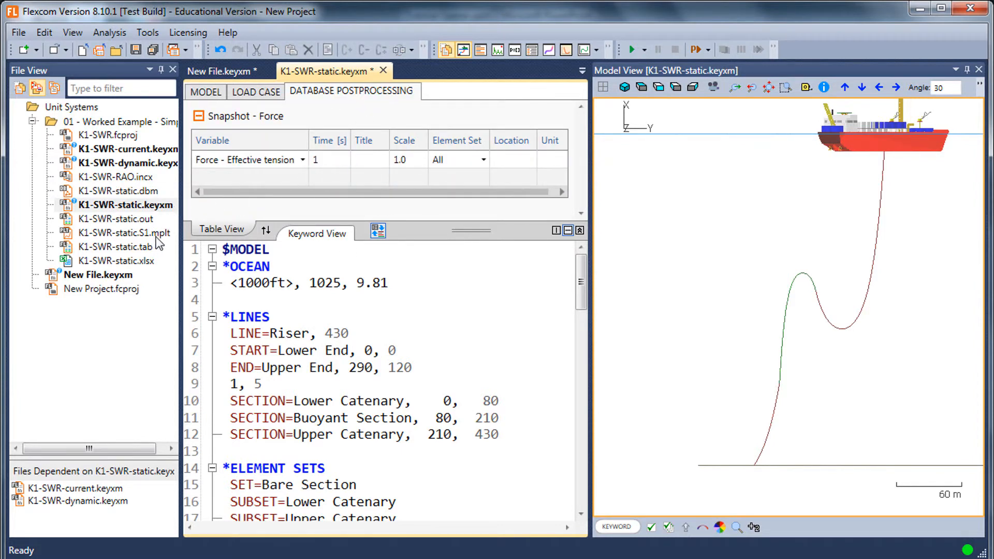
left_click(969, 70)
double_click(134, 237)
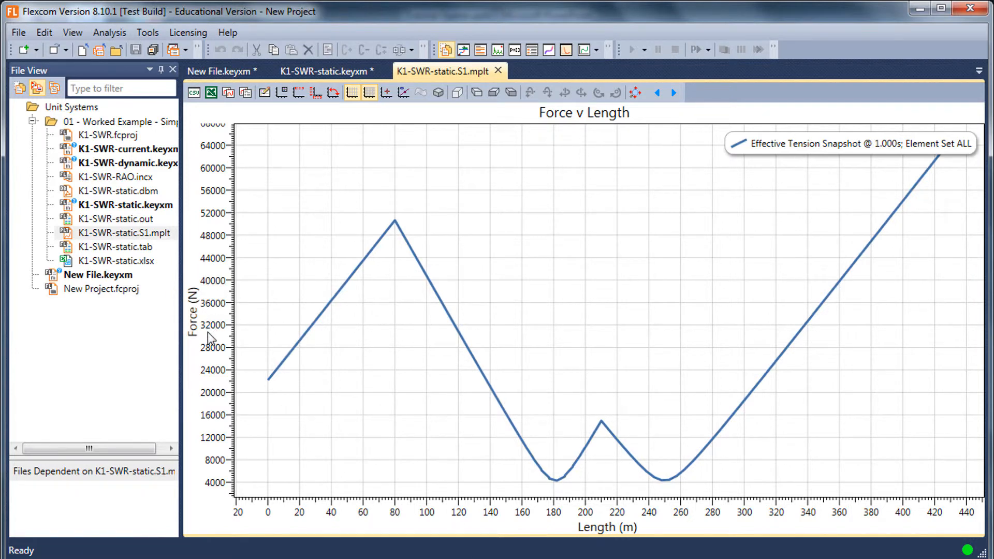
- Set the unit of the effective tension snapshot in K1-SWR-static.keyxm to kN and enlarge the keyword area
left_click(326, 74)
left_click(560, 157)
left_click(560, 158)
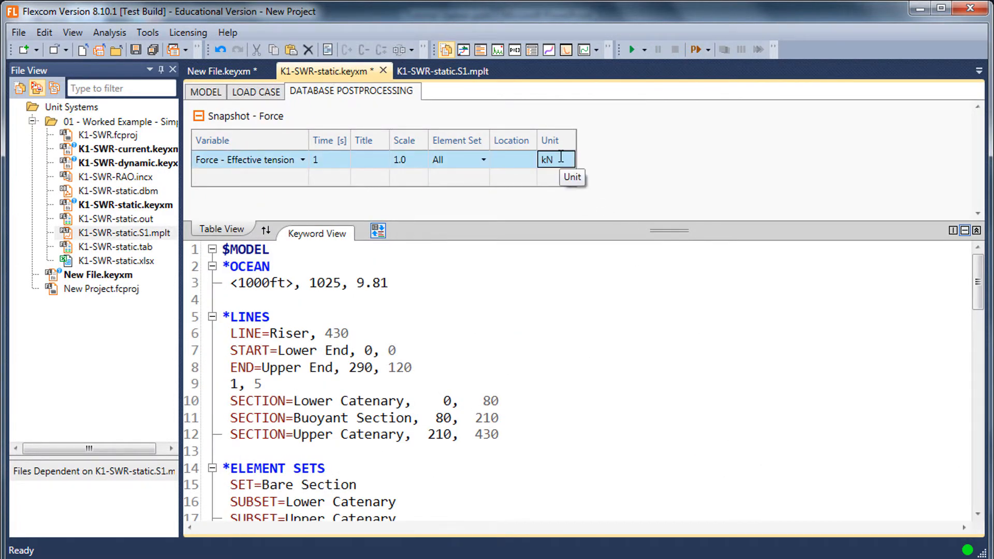
left_click(529, 293)
left_click_drag(573, 226, 571, 191)
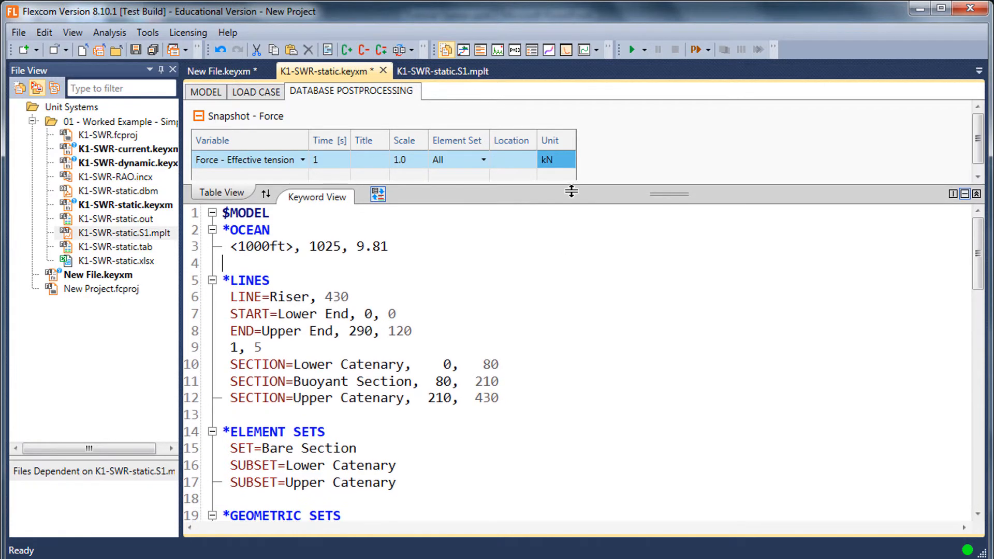
- Duplicate the effective tension line with UNITS=kN under *SNAPSHOT in the keyword listing
scroll(519, 291, "down", 14)
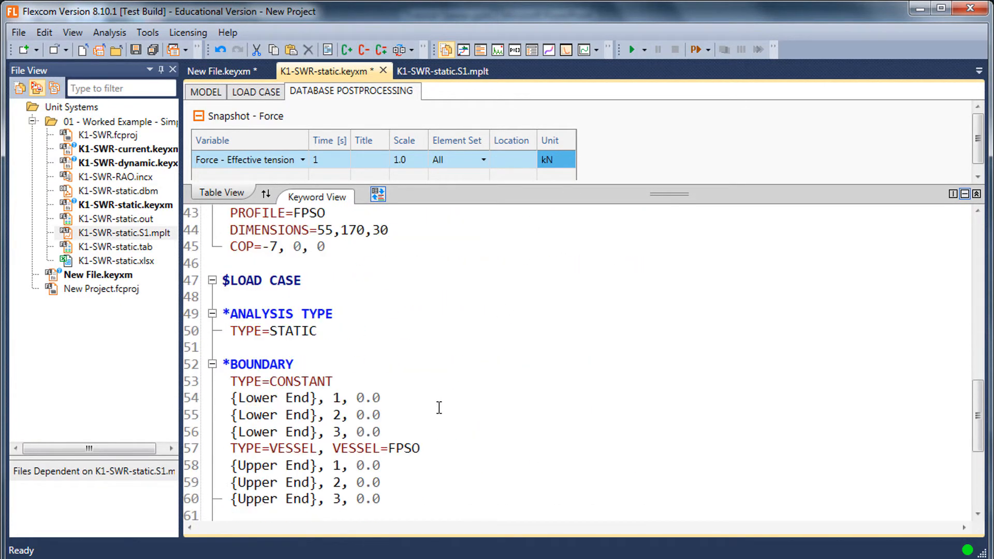
scroll(438, 411, "down", 7)
left_click(439, 400)
key("shift+Home")
key("ctrl+c")
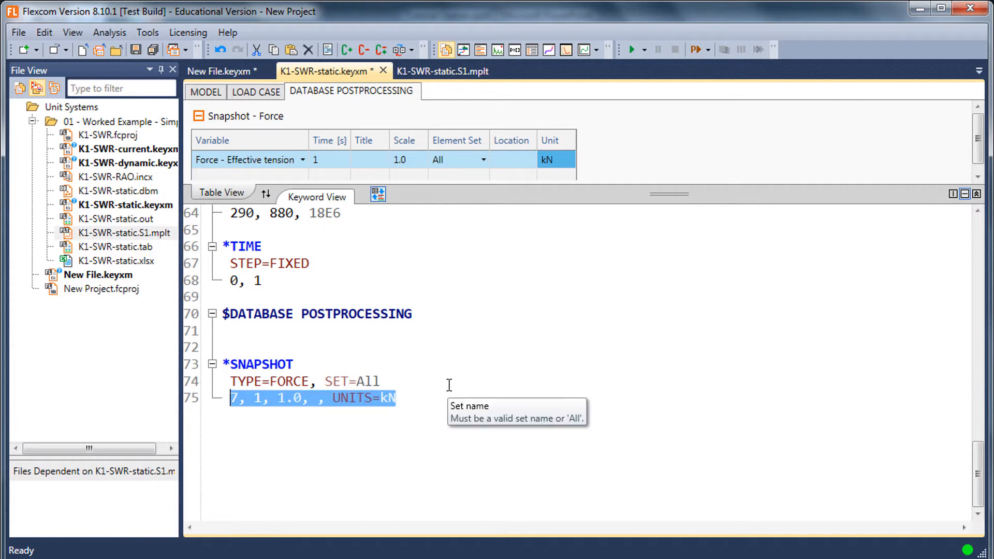
key("Right")
key("Return")
key("BackSpace")
key("BackSpace")
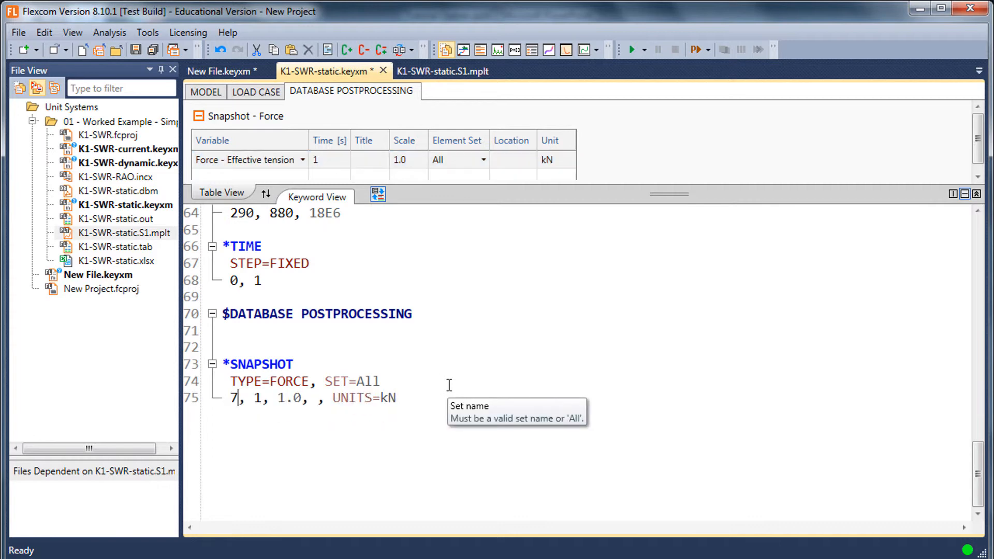
key("Return")
key("ctrl+v")
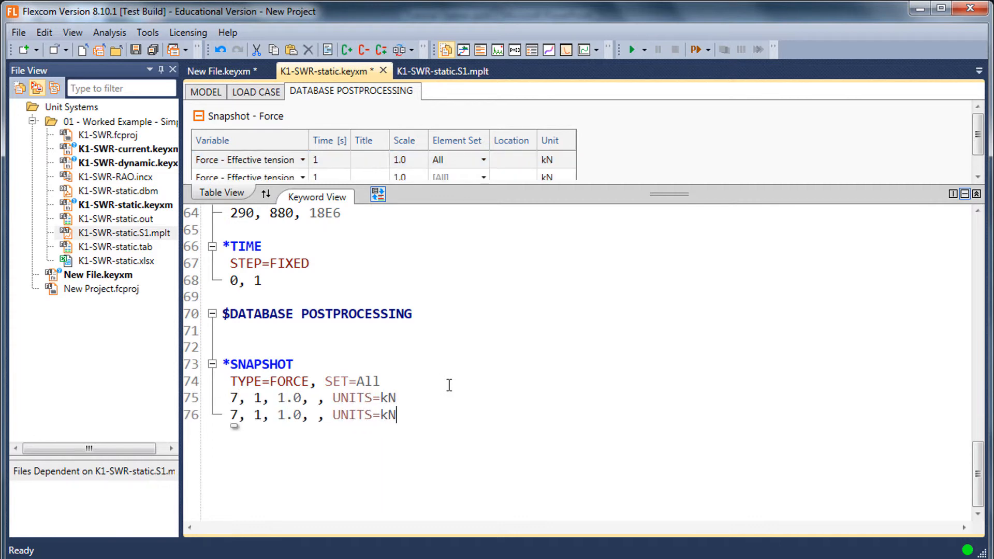
- Change the unit of the first effective tension snapshot line to N
key("Up")
key("Left")
key("BackSpace")
- Add a third effective tension snapshot line below the kN one with UNITS=kips
key("Down")
key("Return")
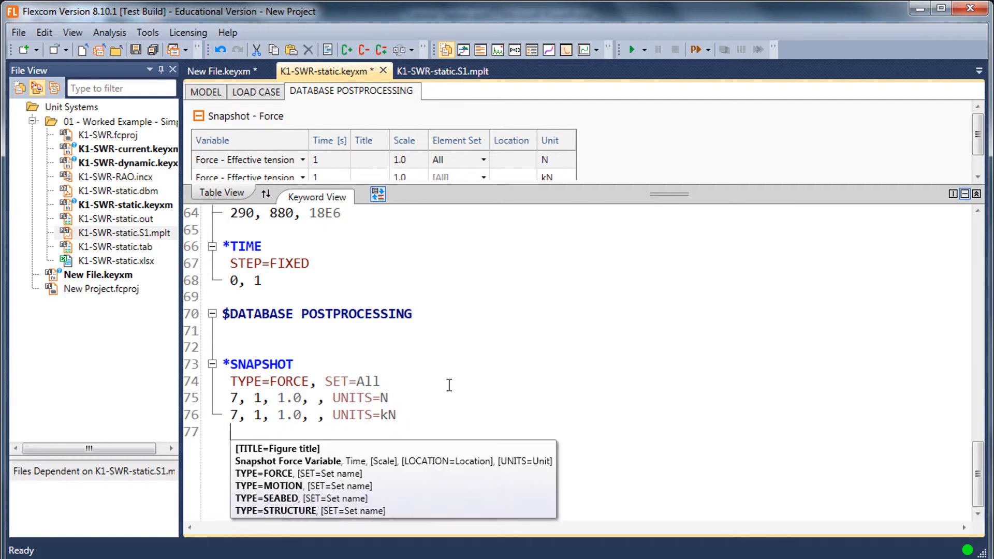
key("ctrl+v")
key("BackSpace")
type("ips")
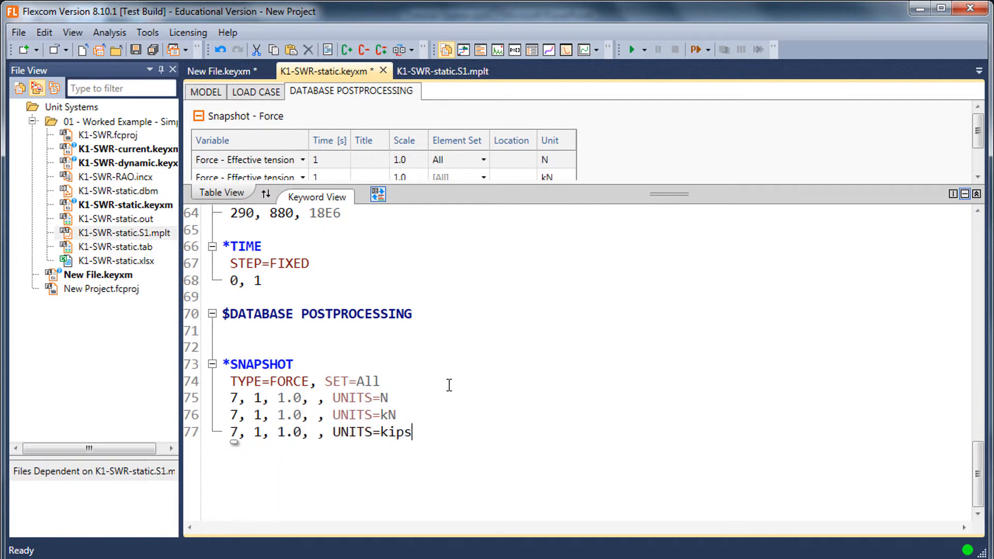
left_click(458, 369)
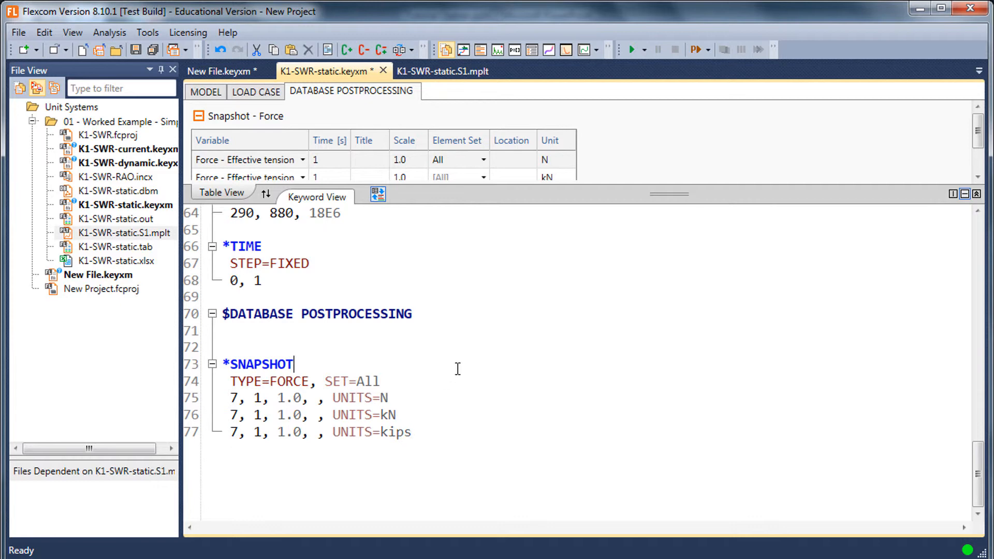
- Save K1-SWR-static.keyxm and run it to regenerate the force snapshot plots
key("ctrl+s")
left_click(136, 205)
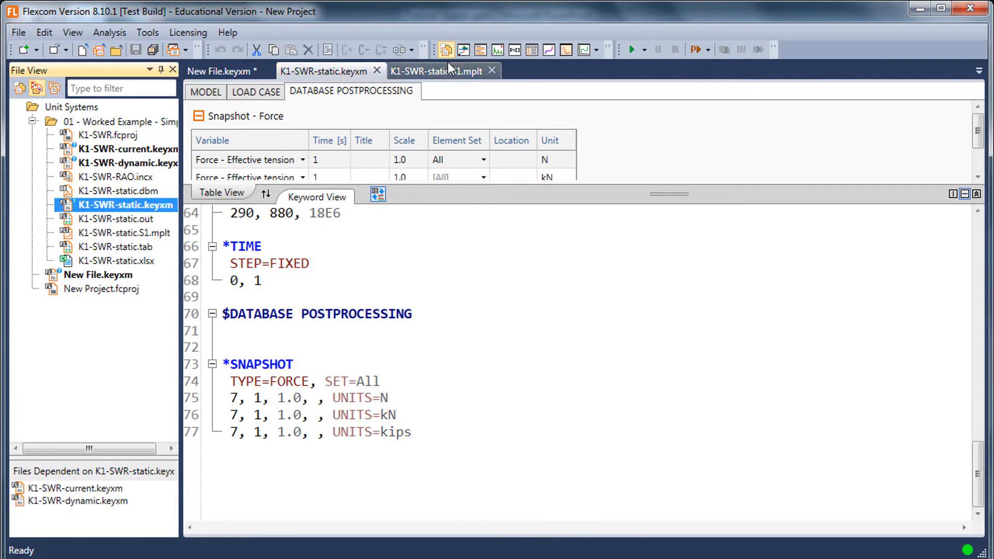
left_click(700, 51)
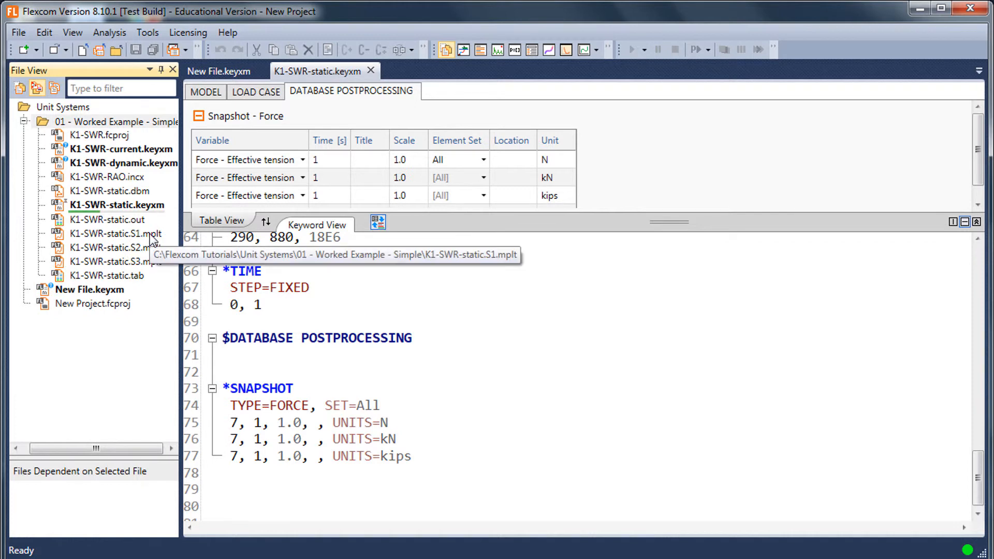
- Open the K1-SWR-static.S1.mplt plot and step through the S2 and S3 plots to compare their force units
left_click(149, 234)
double_click(149, 234)
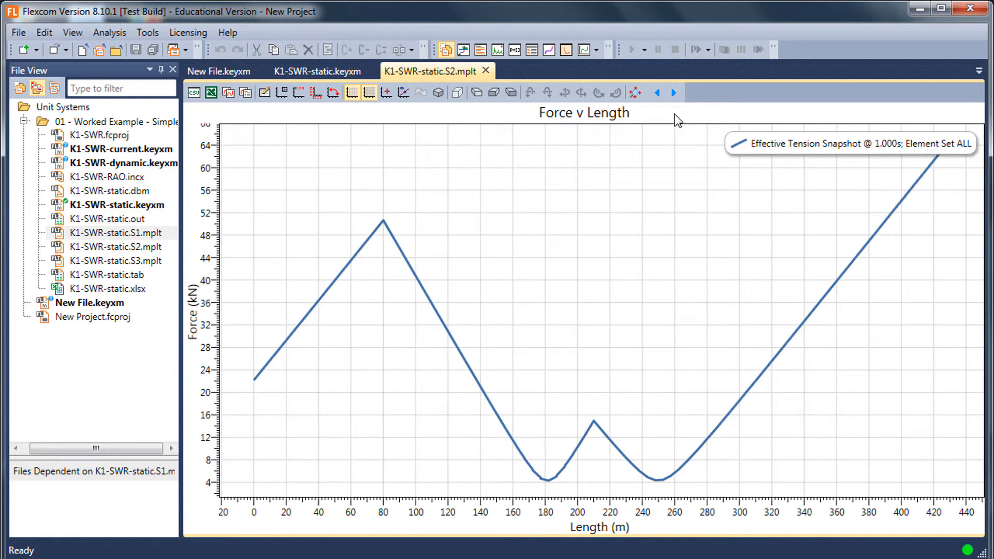
left_click(675, 97)
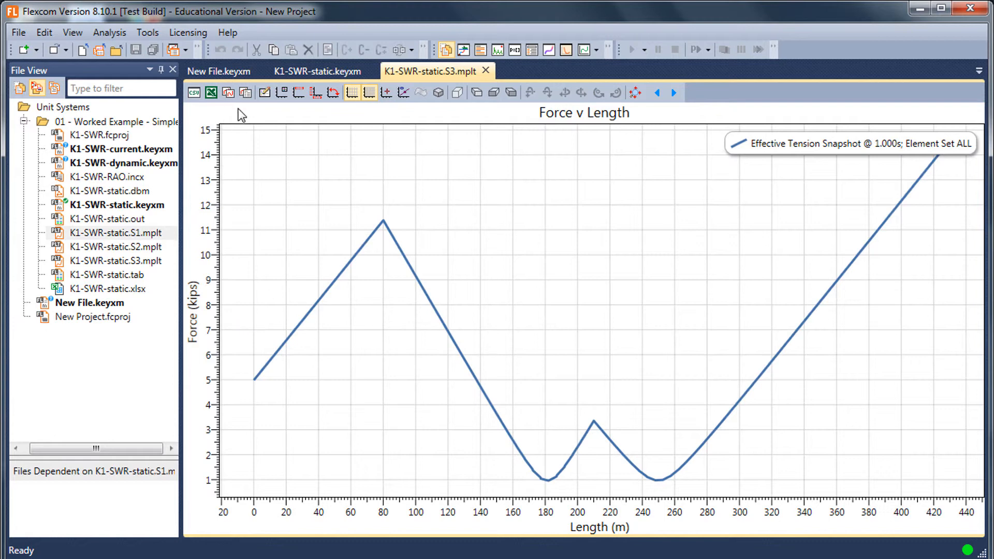
- In New File.keyxm, start a new parameter named metre_to_feet, separated by a blank line from the Mesh parameter
left_click(219, 71)
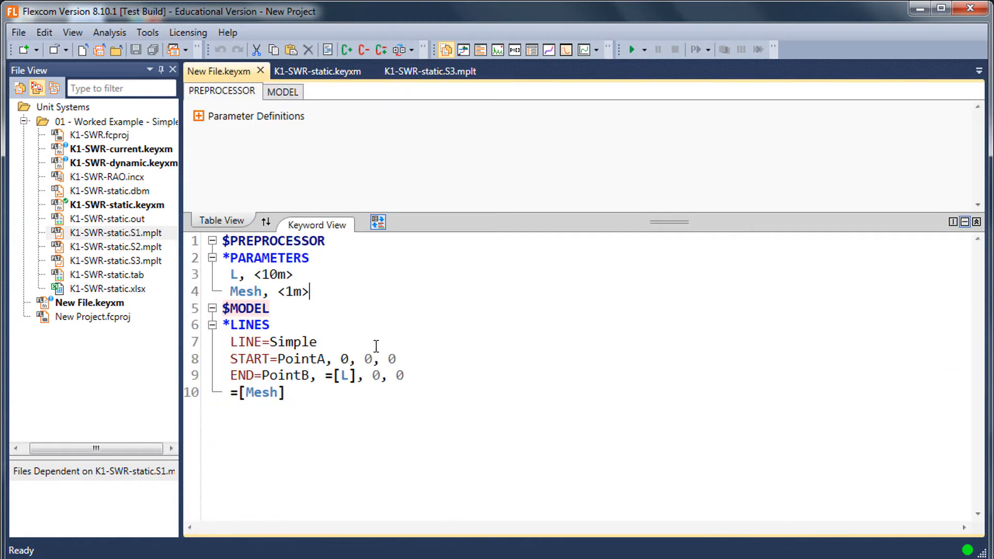
left_click(369, 291)
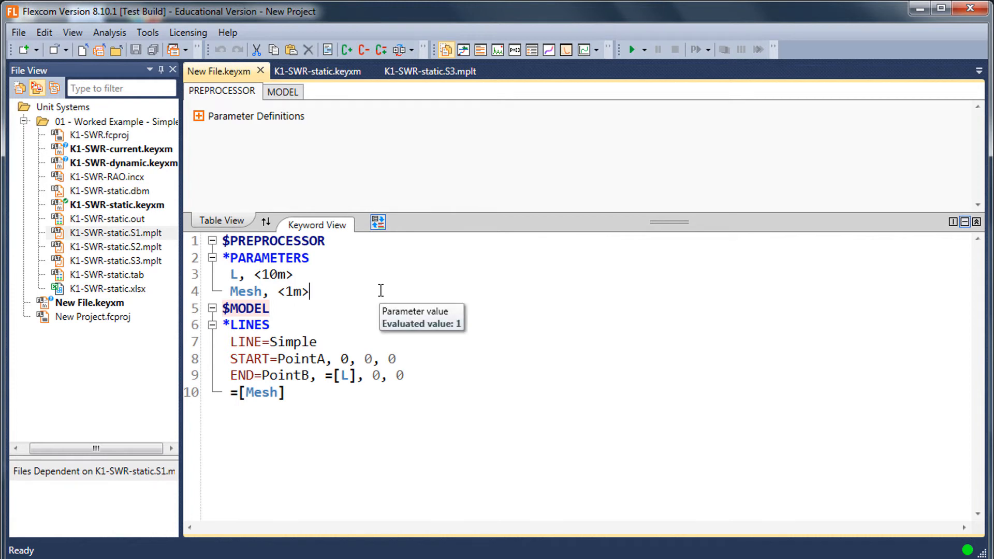
key("Return")
key("Return")
type("M")
key("BackSpace")
type("mert")
key("BackSpace")
key("BackSpace")
type("tre_to_feet")
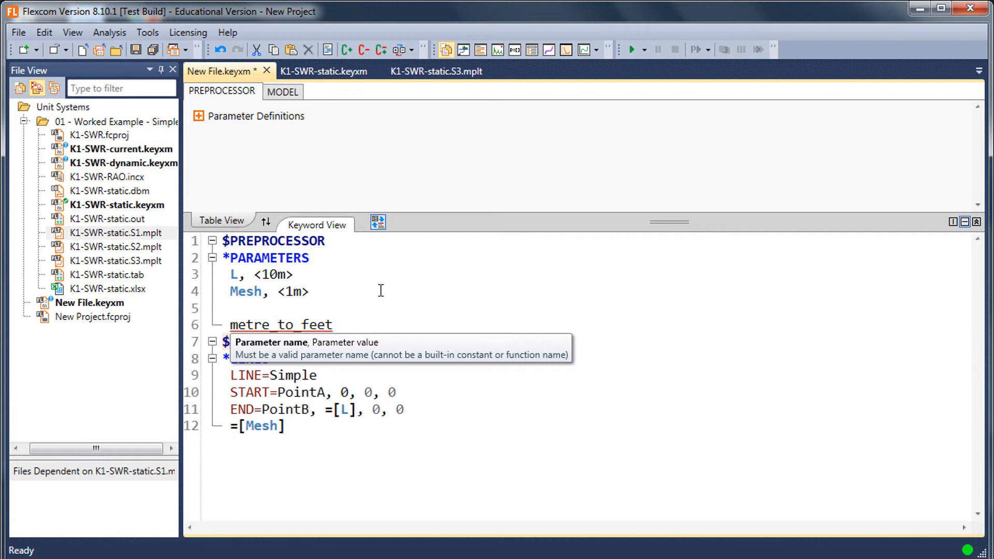
type(", ")
type("=")
type("[")
type("convert")
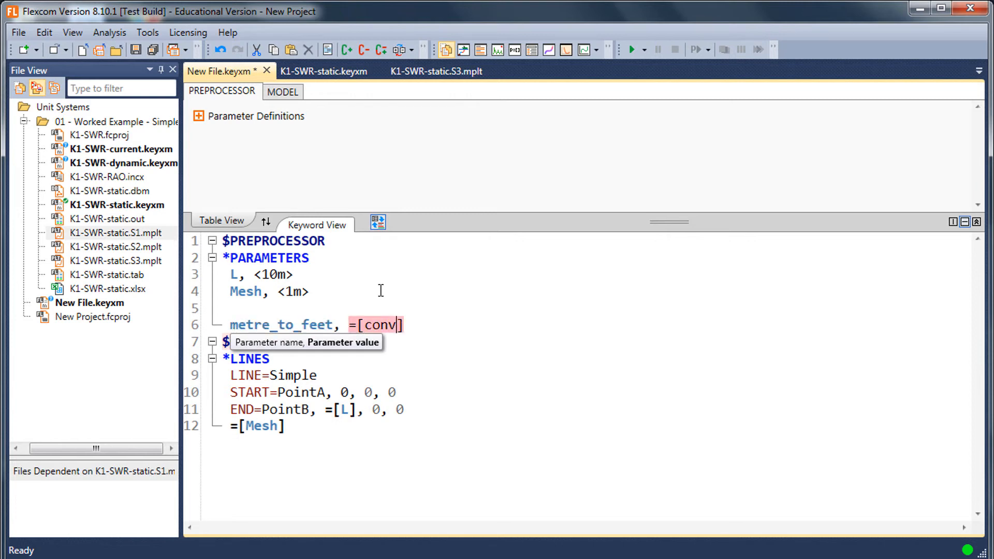
type("(1,\"")
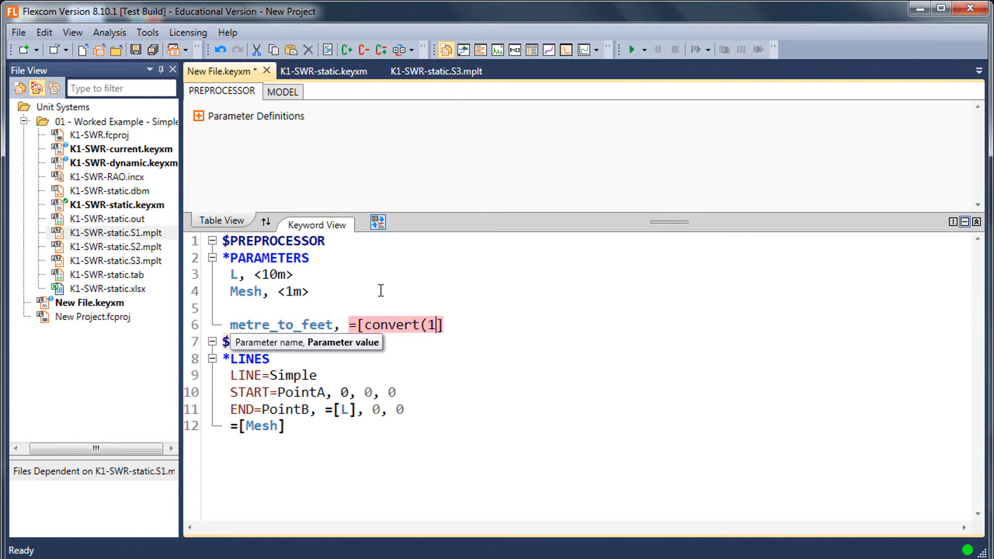
type("metres\"")
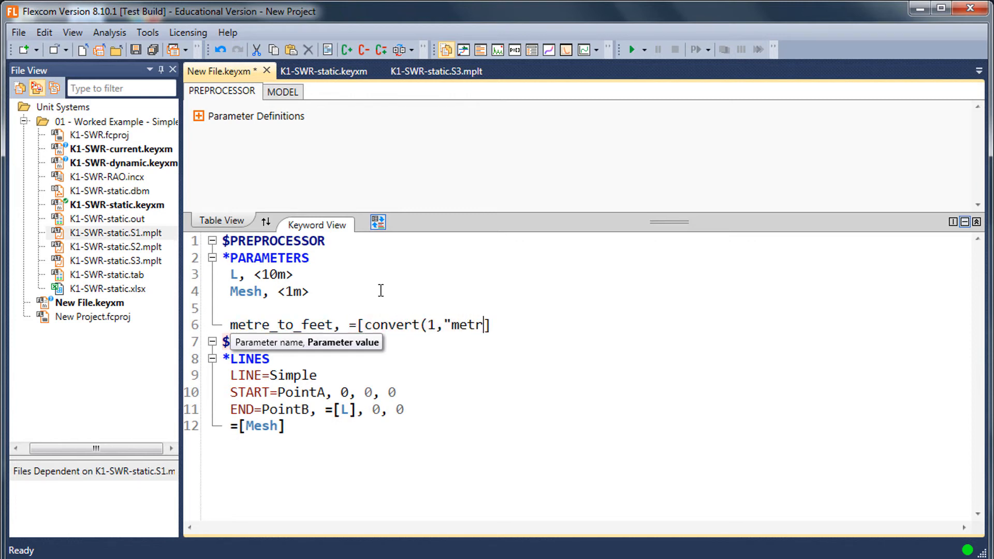
type(",")
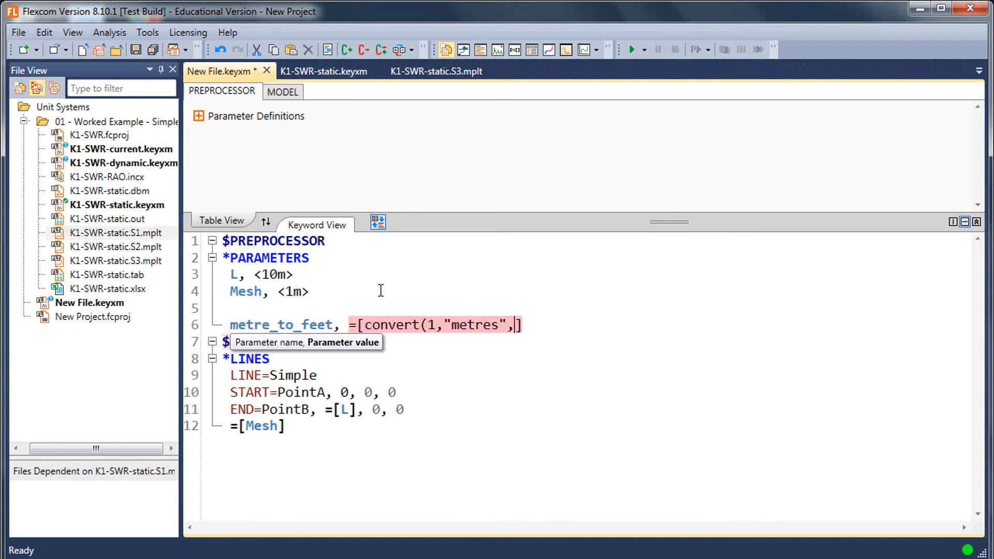
type("\"feet\"")
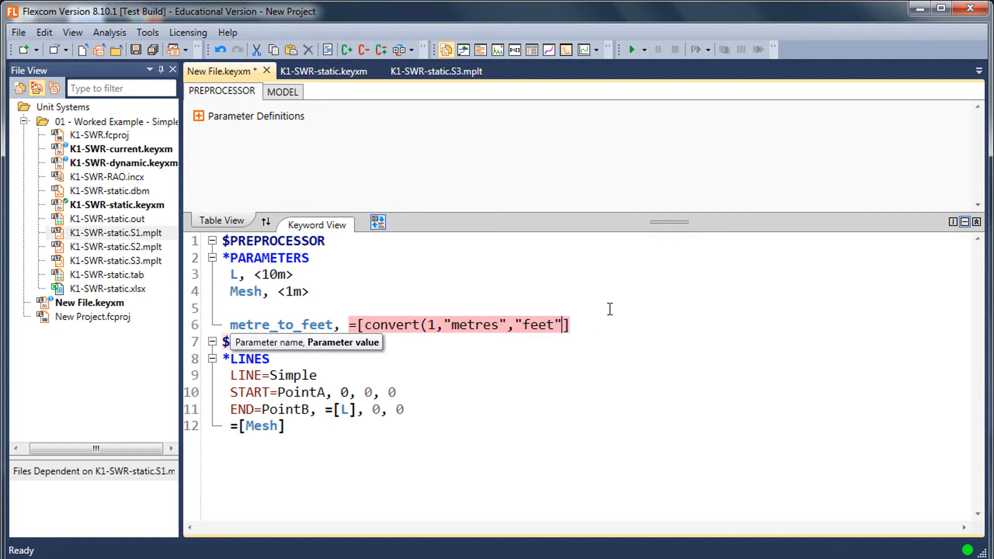
- Define the metre_to_feet value as =[convert(1,"metres","feet")] and check its evaluated value
type(")")
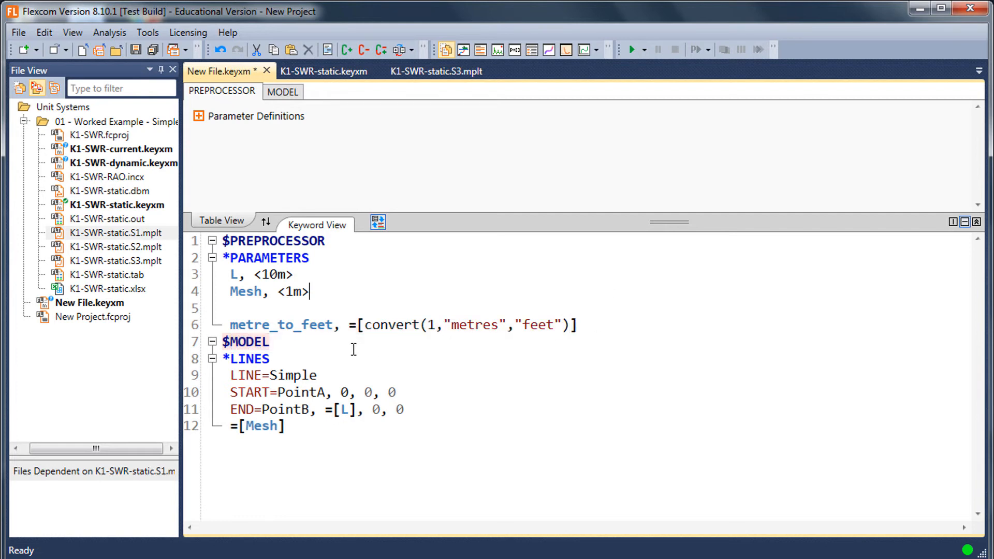
mouse_move(385, 322)
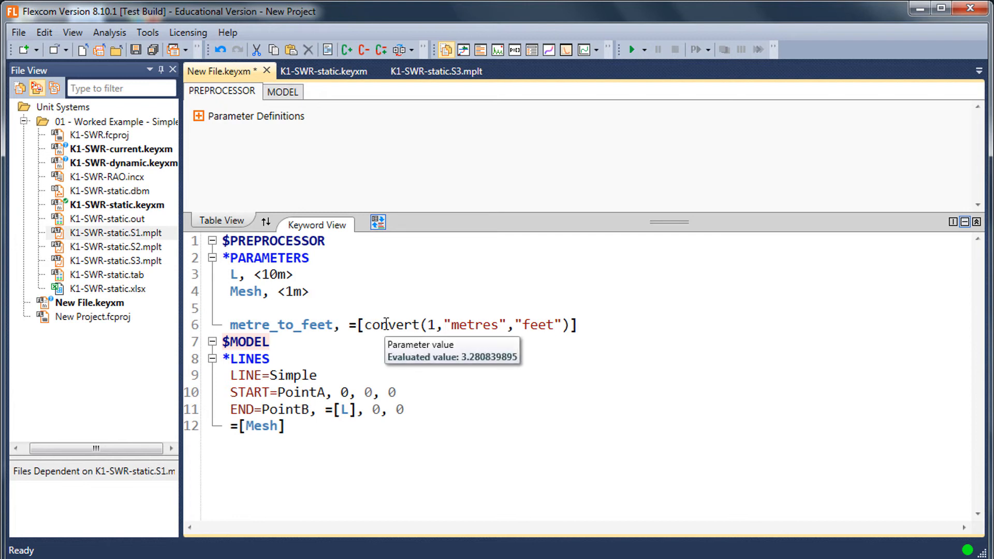
- Insert two blank lines between the metre_to_feet parameter and the $MODEL section
left_click(630, 325)
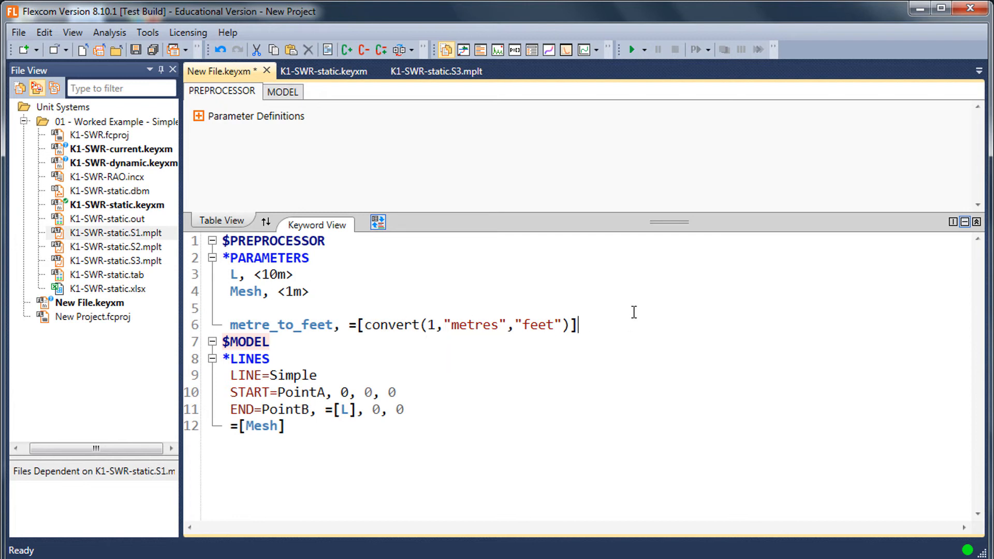
key("Return")
key("Return")
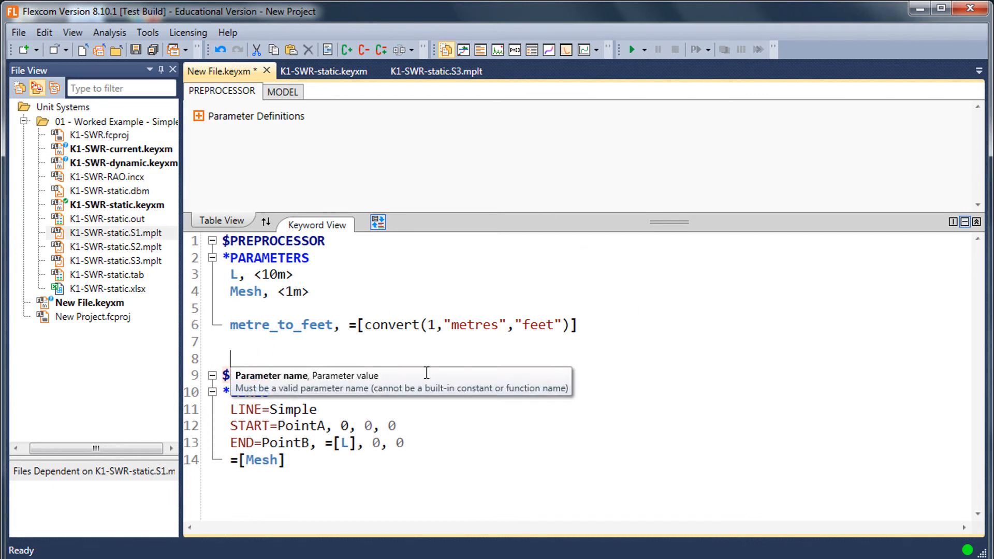
left_click(327, 426)
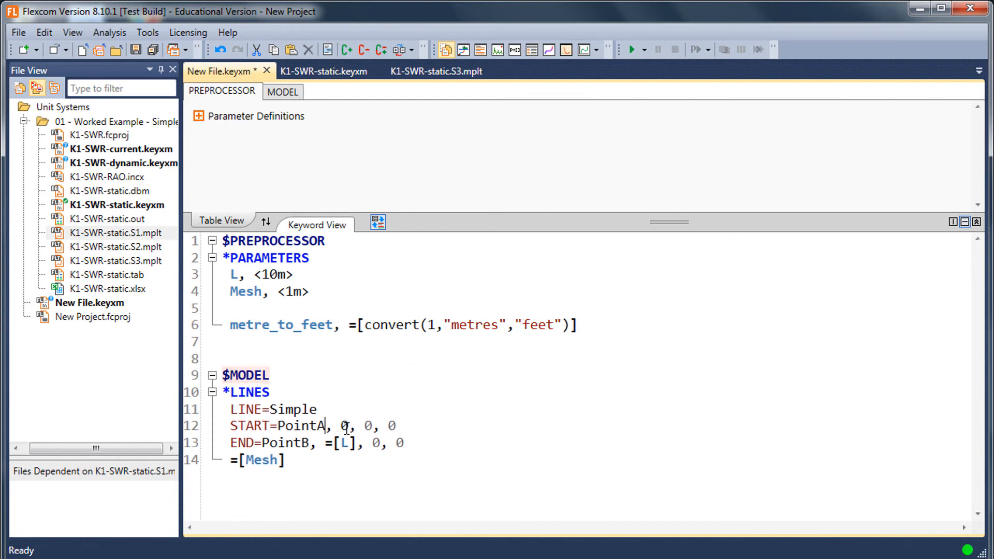
mouse_move(345, 442)
- Change the source unit in the convert expression to "centimetres"
left_click(231, 327)
left_click(451, 325)
type("cen")
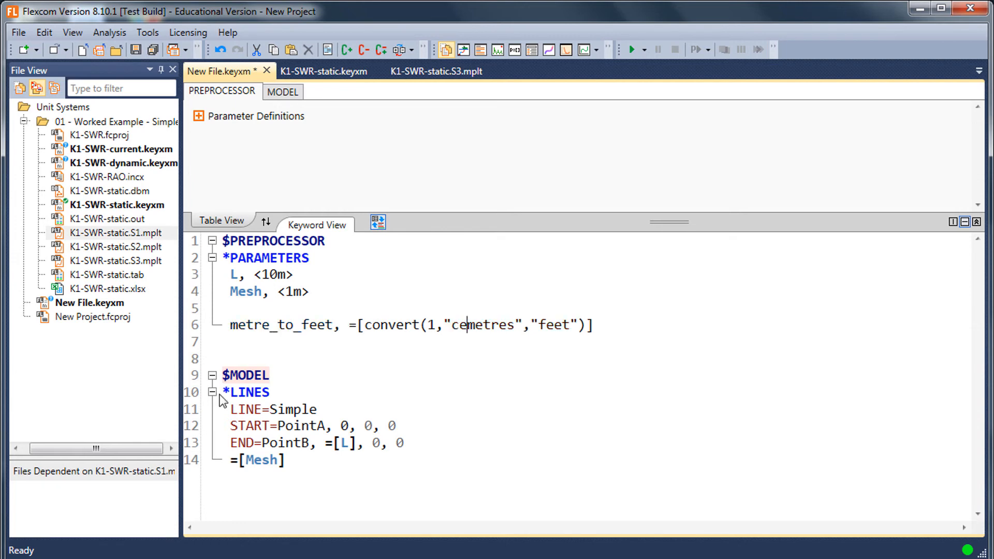
type("ti")
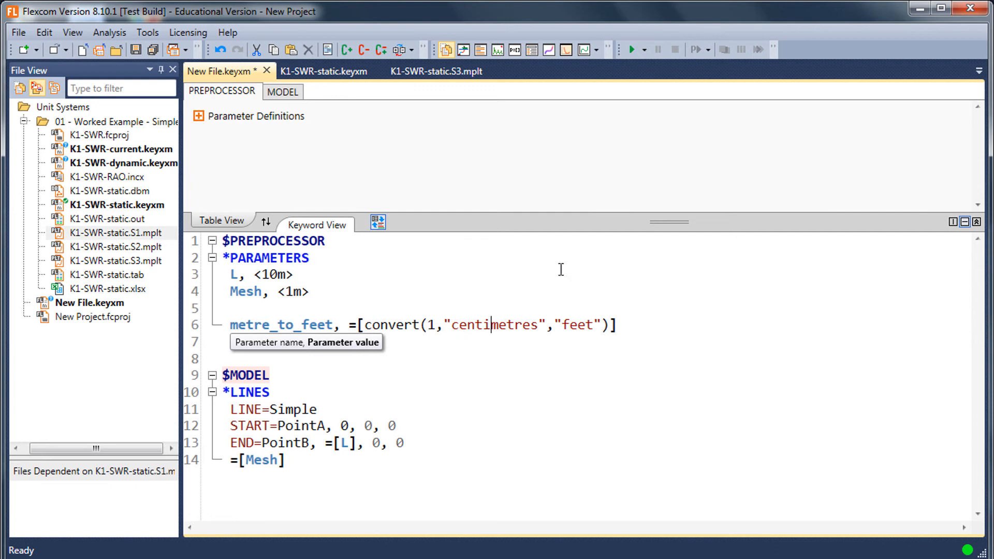
- Rename the metre_to_feet parameter as centimetre_to_feet and check its evaluated value
key("ctrl+shift+Left")
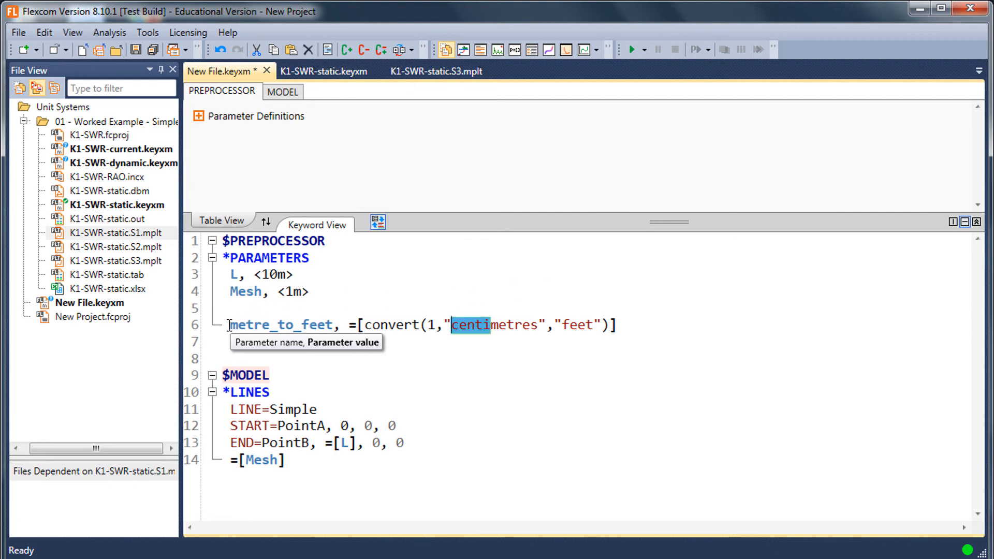
key("ctrl+c")
left_click(230, 326)
key("ctrl+v")
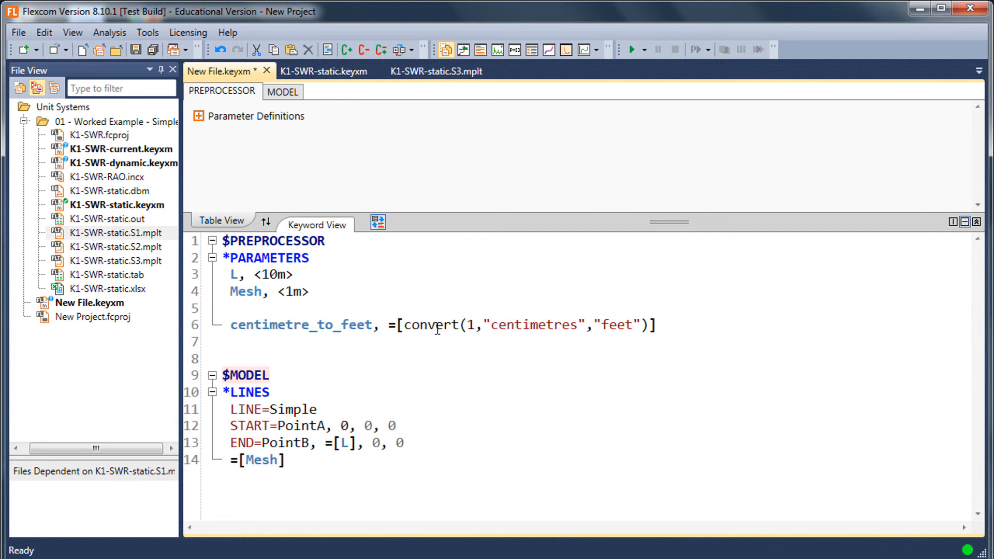
mouse_move(437, 330)
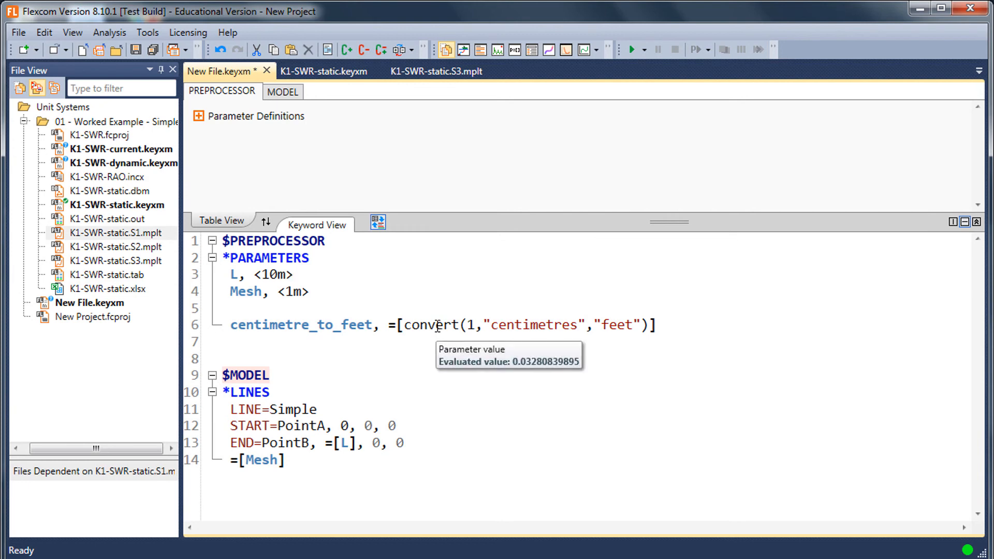